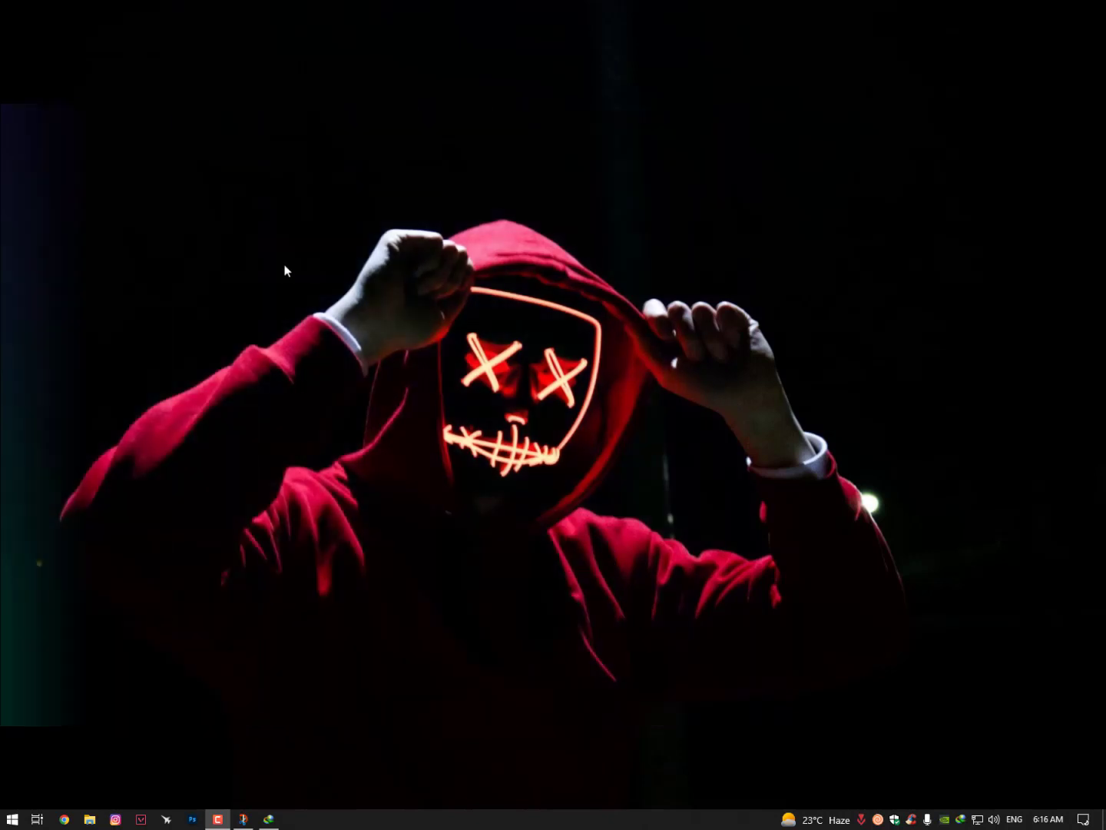
Launch Control Panel from a Start search for 'control' and move its window up.
{"action": "left_click", "coordinate": [273, 259]}
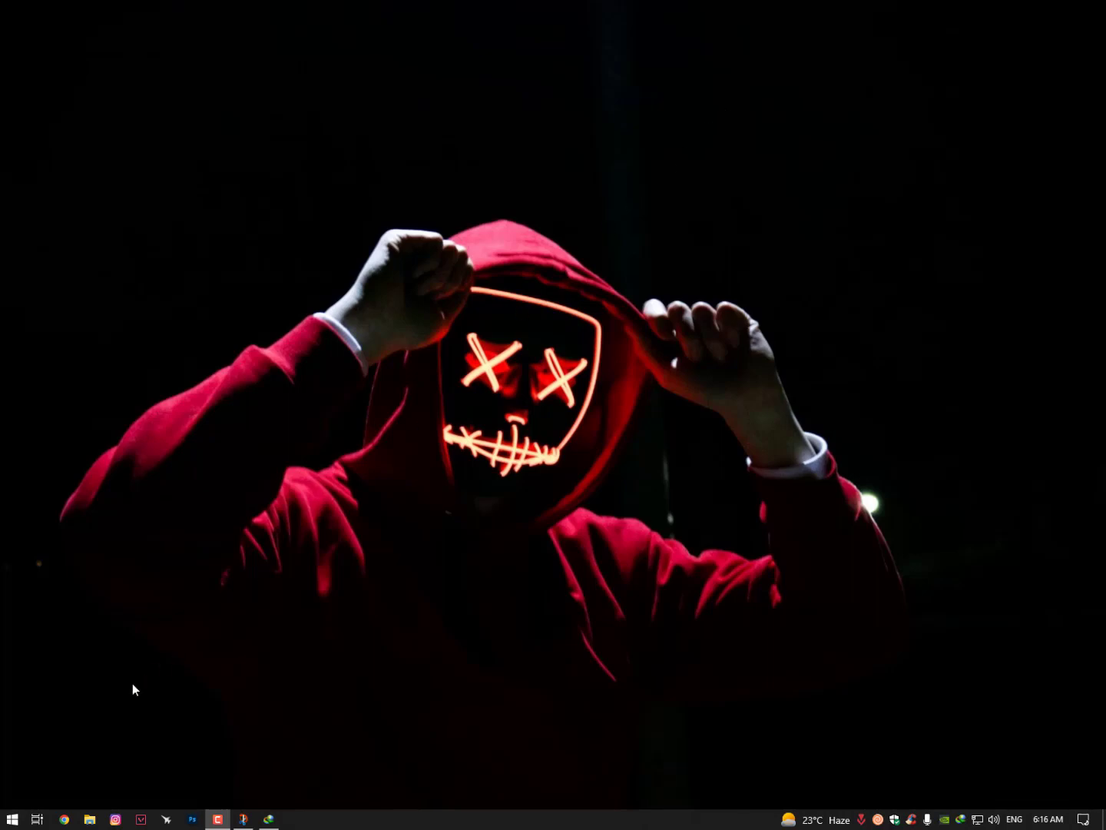
{"action": "left_click", "coordinate": [11, 820]}
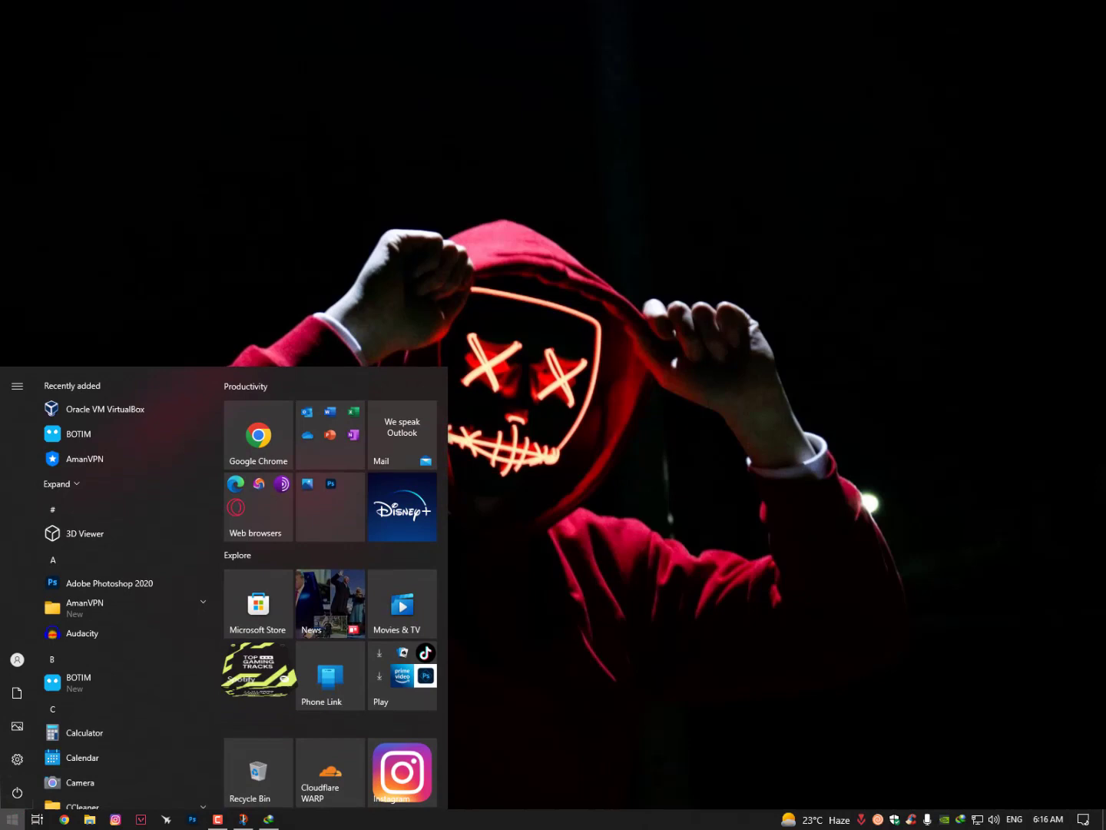
{"action": "type", "text": "control"}
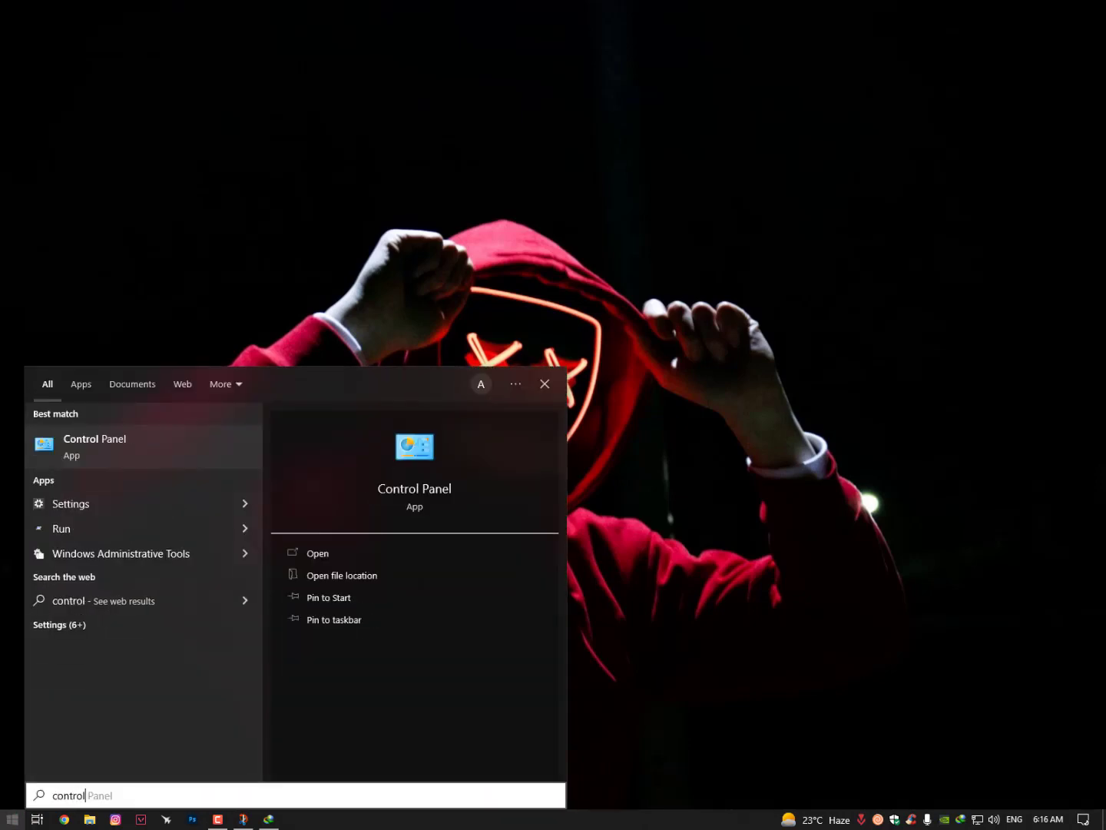
{"action": "key", "text": "Return"}
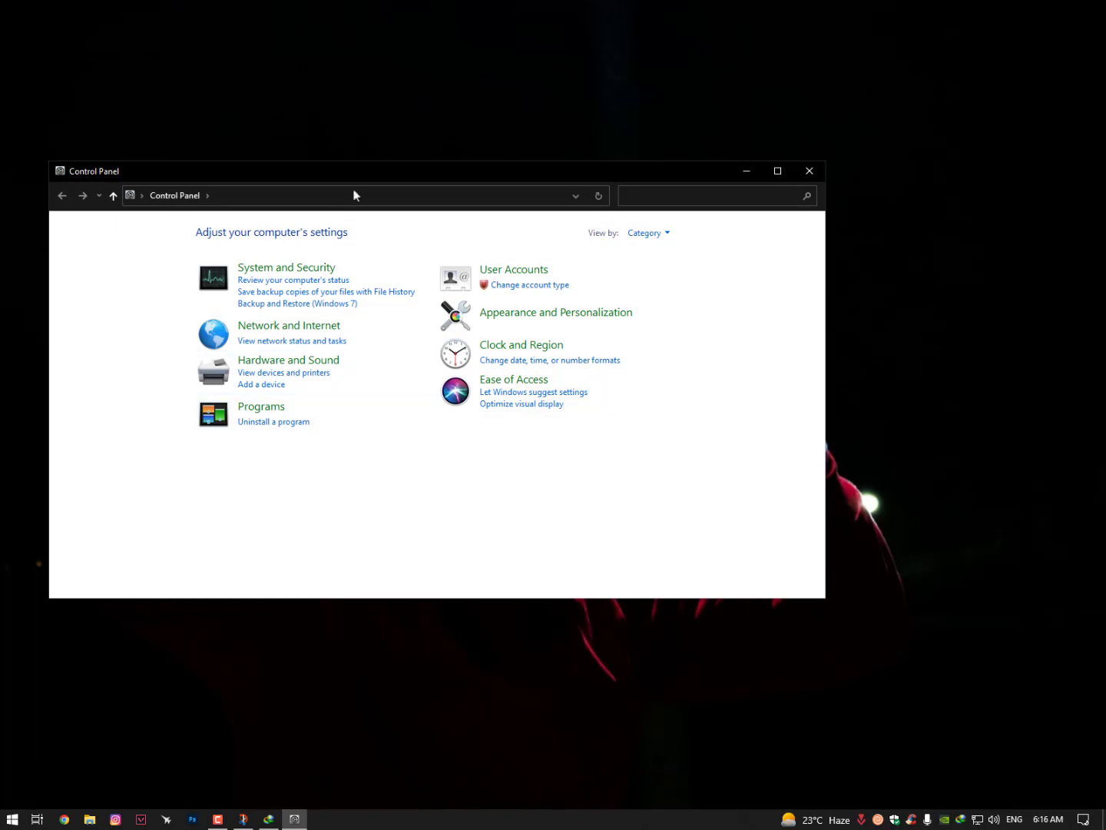
{"action": "left_click_drag", "start_coordinate": [358, 179], "coordinate": [372, 120]}
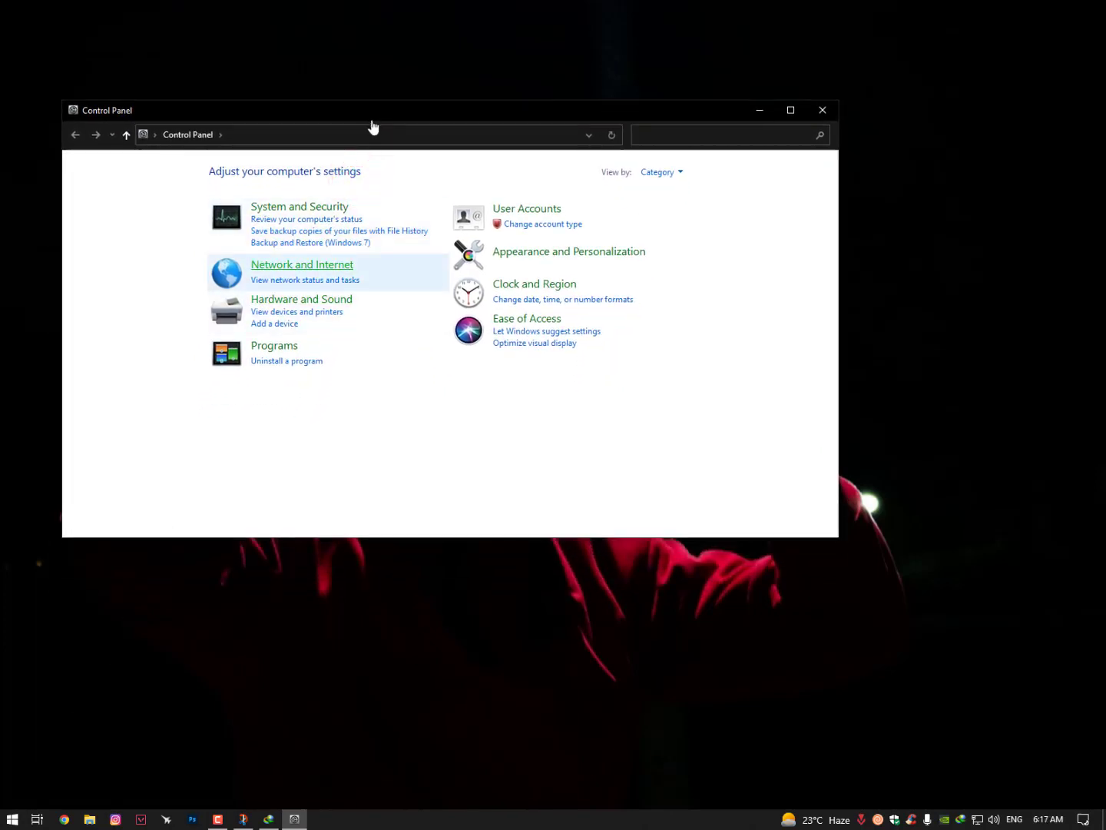
Switch View by to Large icons and open Troubleshooting.
{"action": "left_click", "coordinate": [656, 175]}
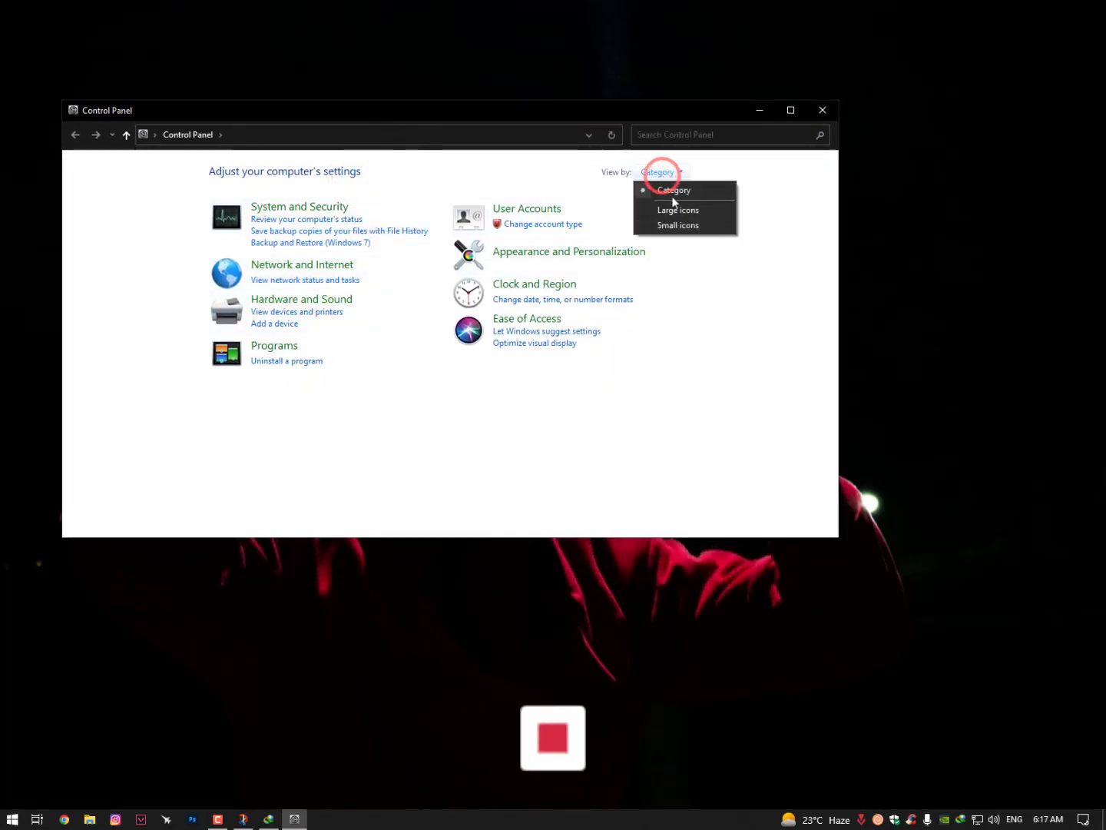
{"action": "left_click", "coordinate": [677, 209]}
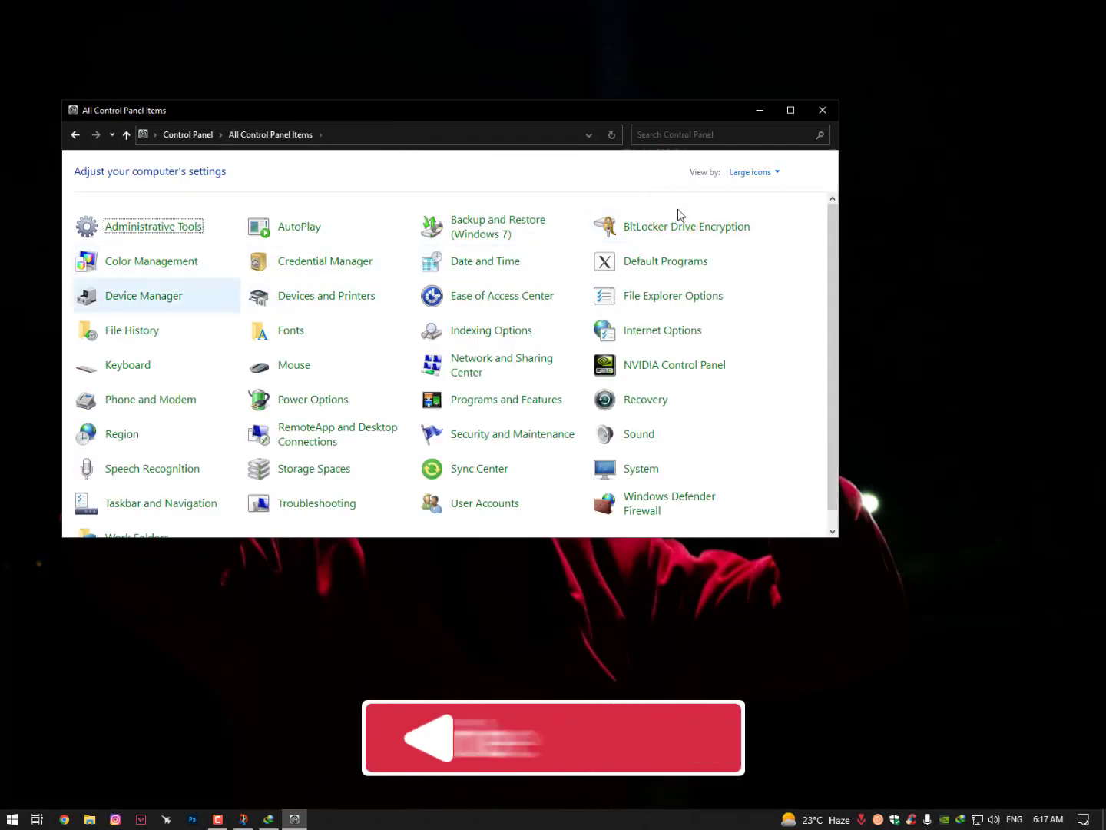
{"action": "scroll", "coordinate": [677, 214], "scroll_direction": "down", "scroll_amount": 1}
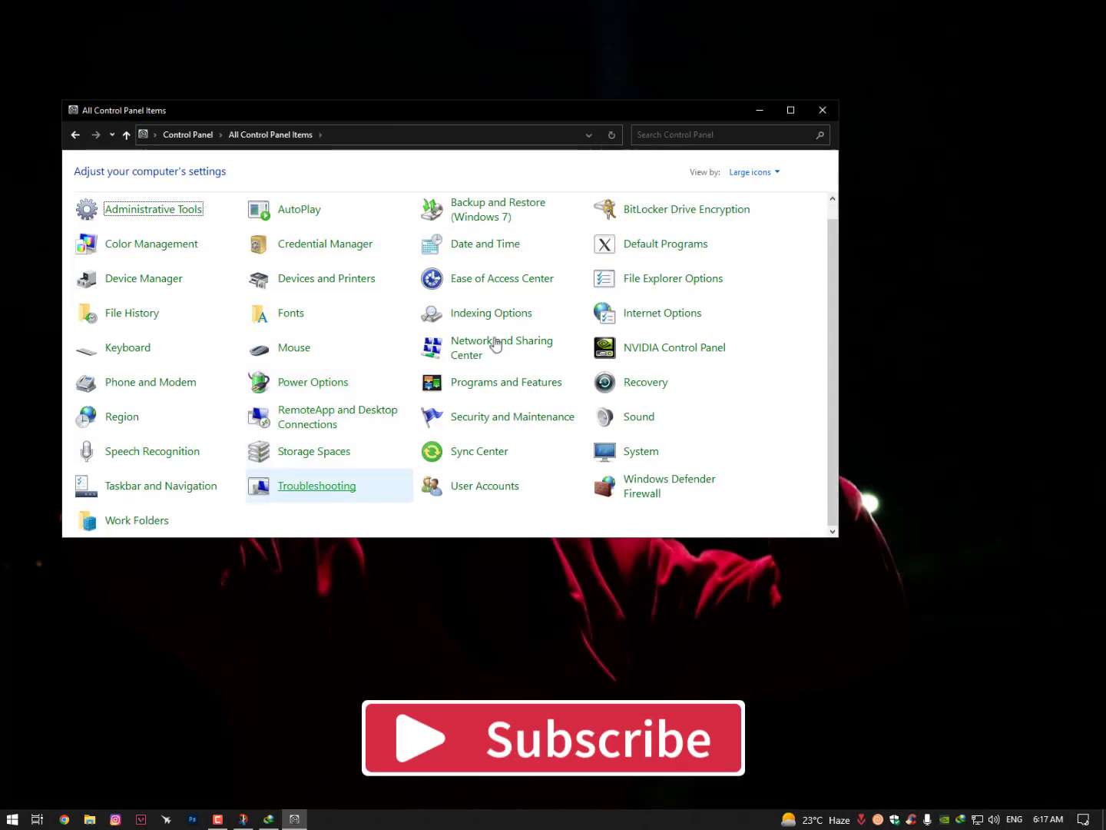
{"action": "left_click", "coordinate": [284, 488]}
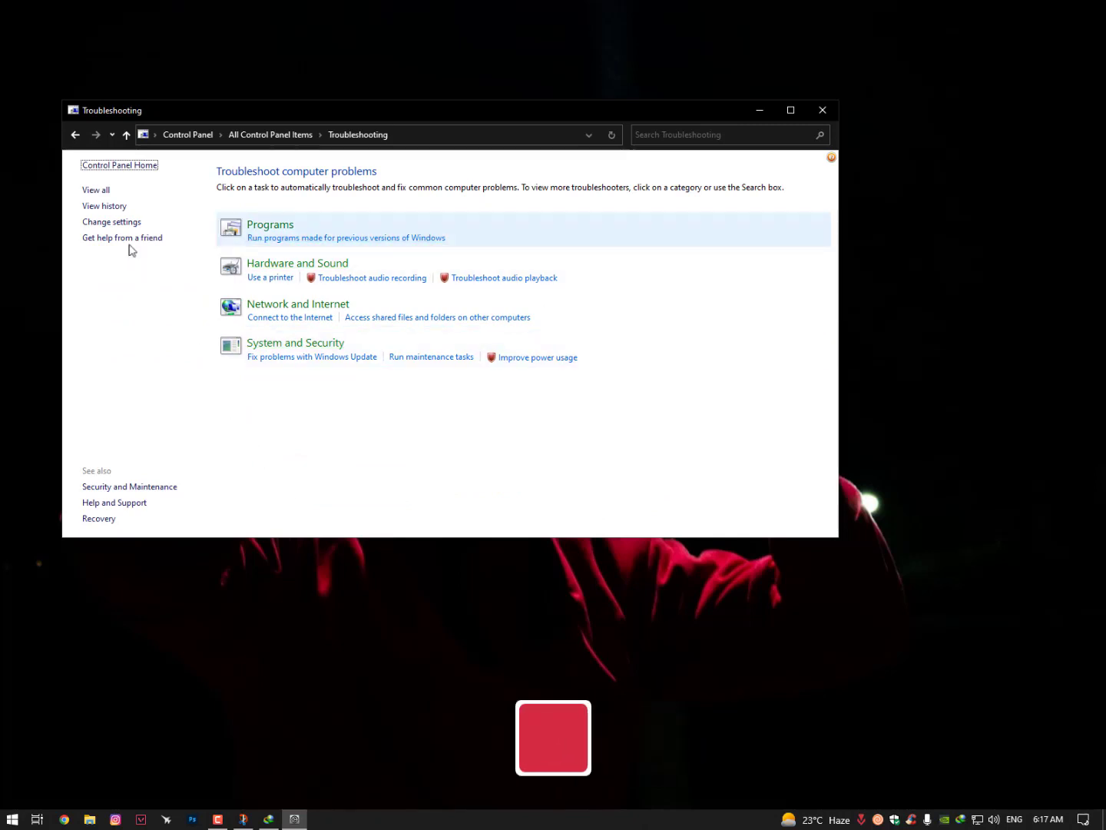
Run the Windows Media Player Library troubleshooter as administrator and apply the library-recreation fix.
{"action": "left_click", "coordinate": [96, 190]}
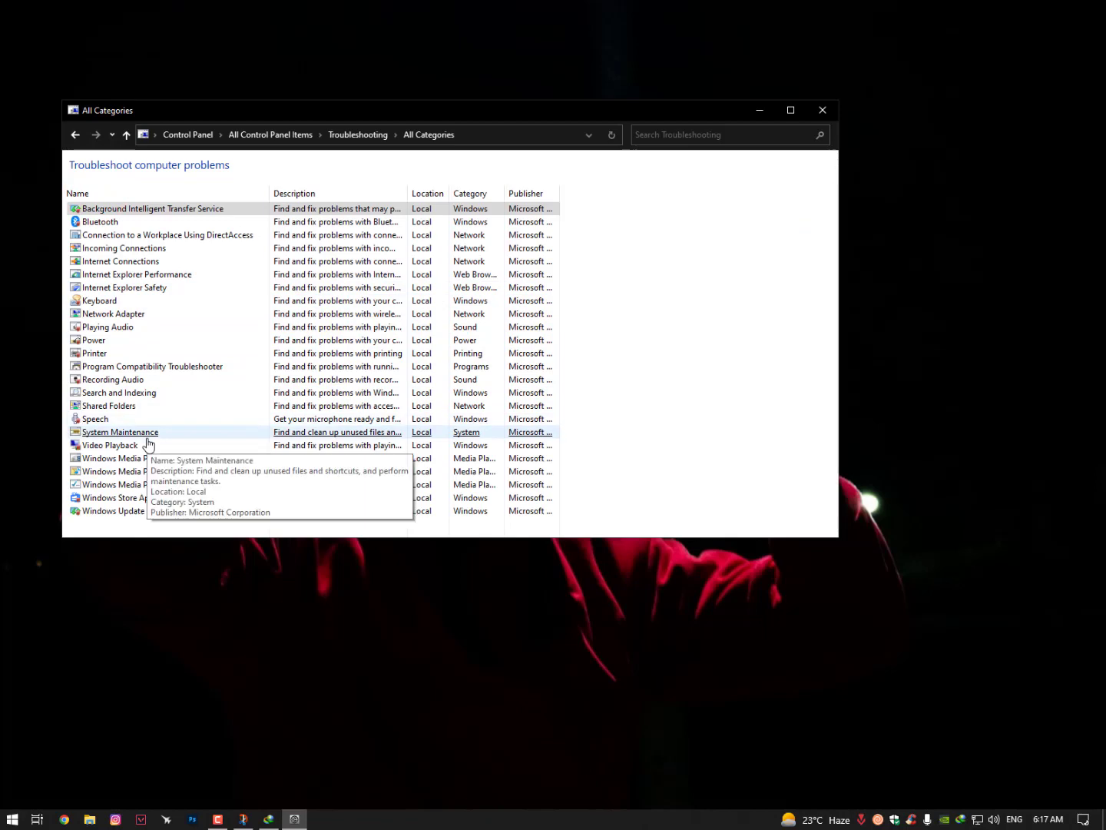
{"action": "left_click", "coordinate": [145, 474]}
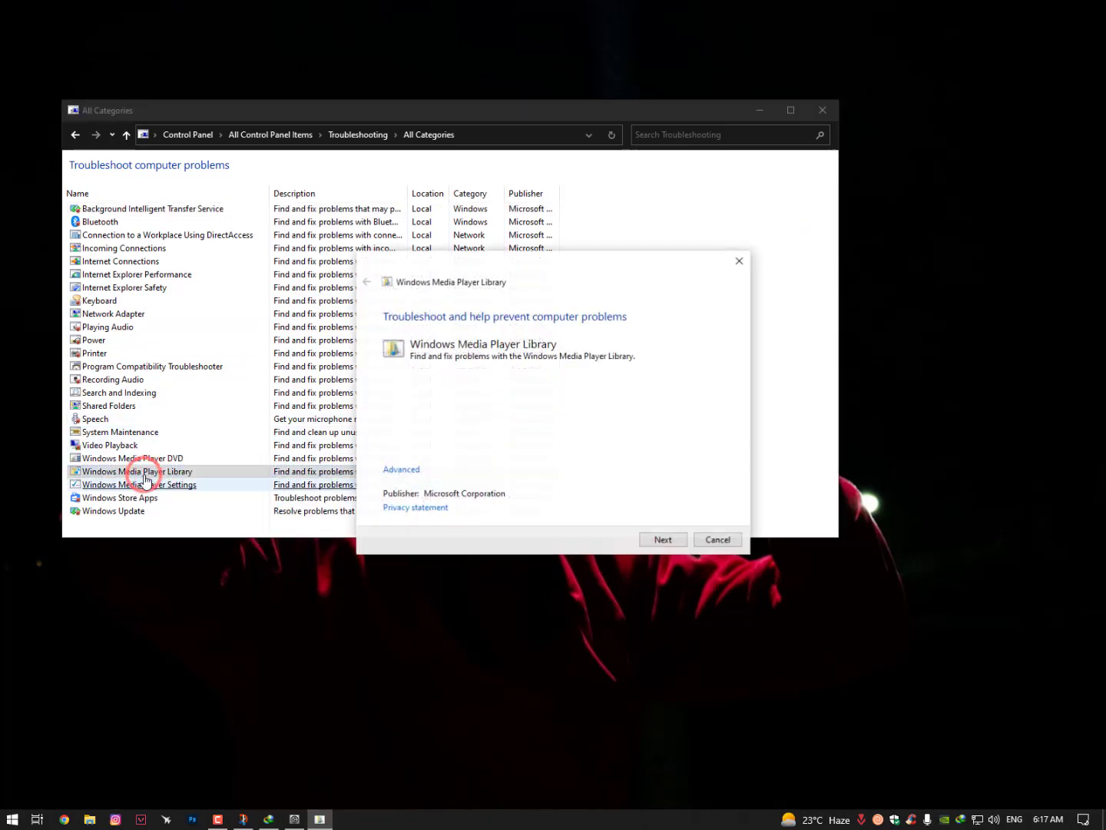
{"action": "left_click_drag", "start_coordinate": [476, 281], "coordinate": [386, 156]}
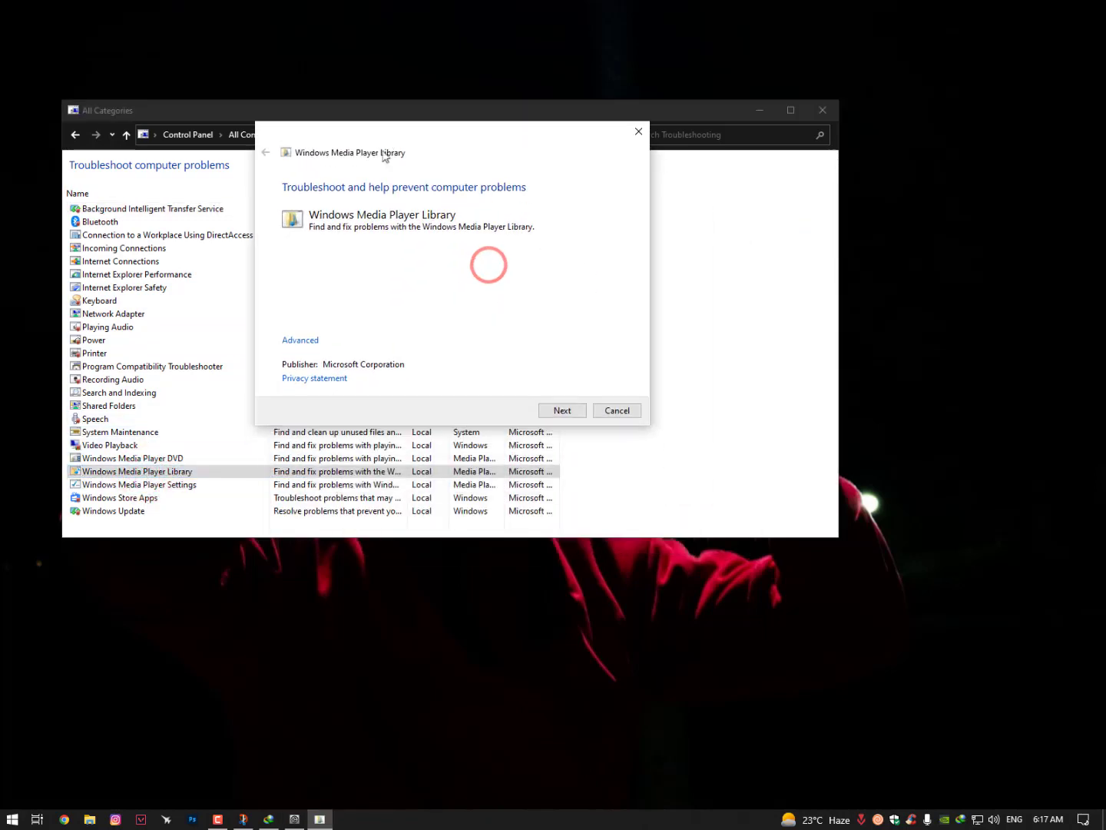
{"action": "left_click", "coordinate": [301, 340]}
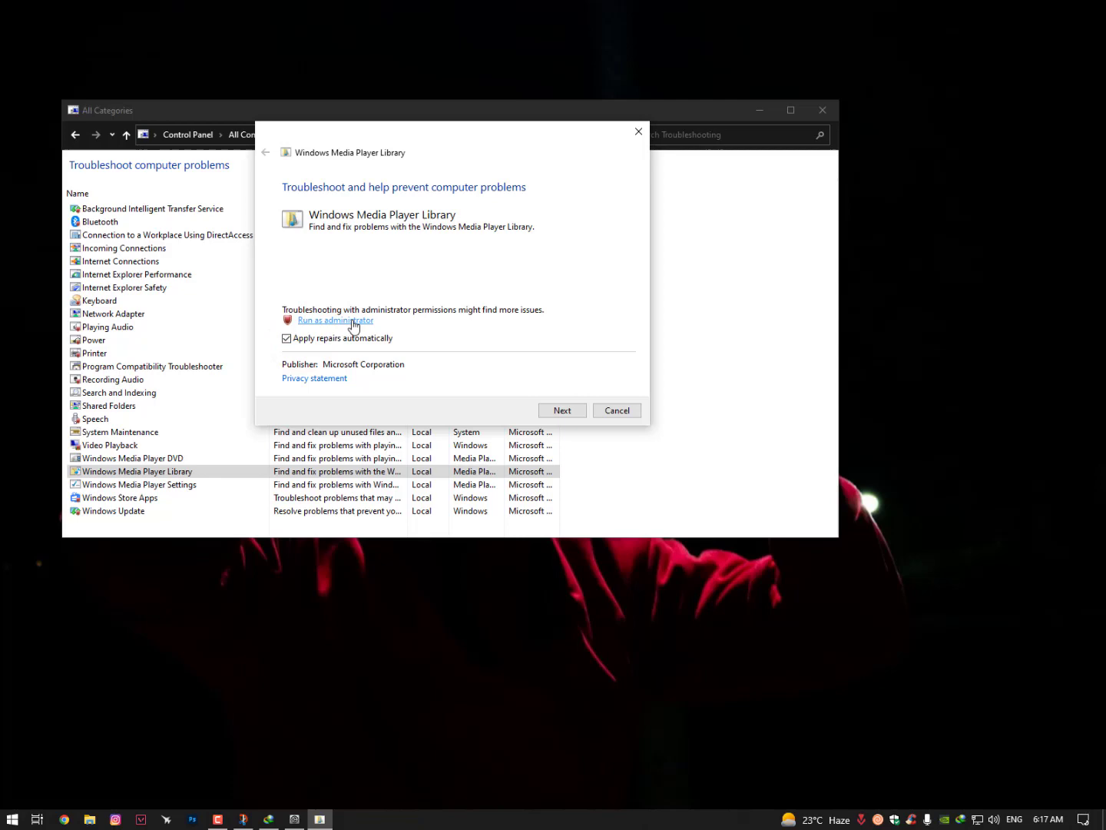
{"action": "left_click", "coordinate": [353, 322]}
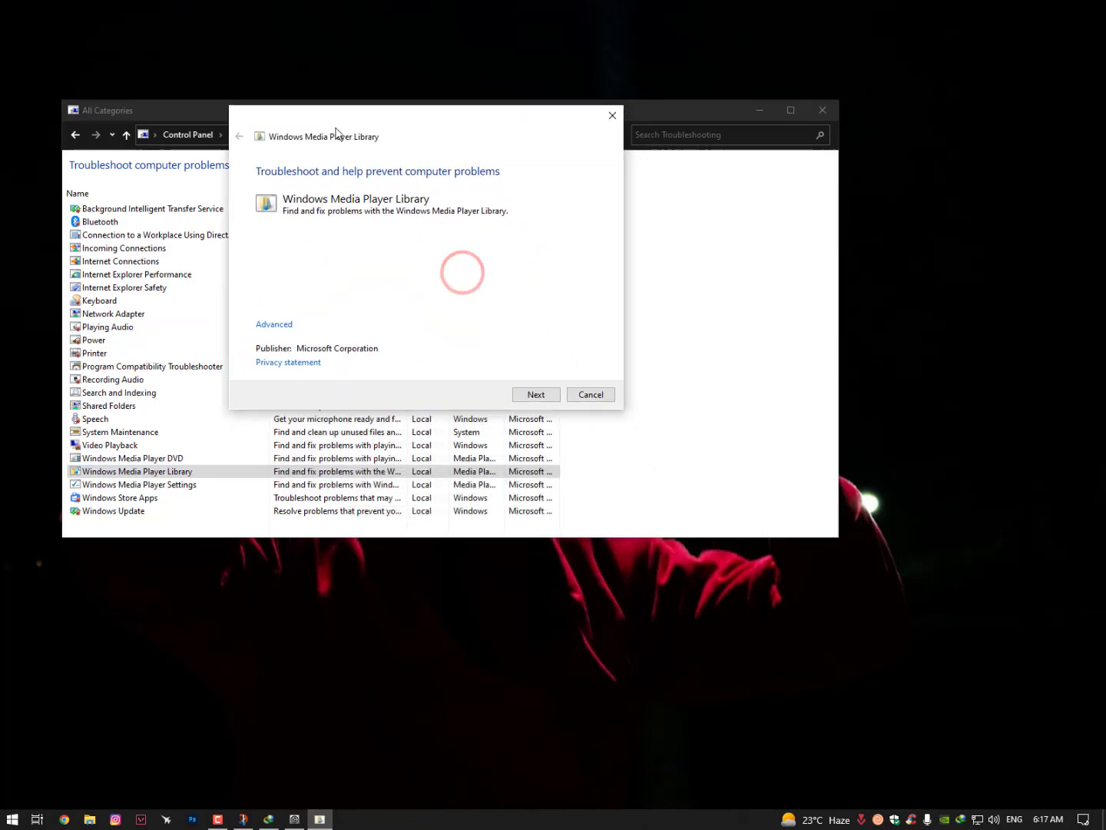
{"action": "left_click", "coordinate": [267, 322]}
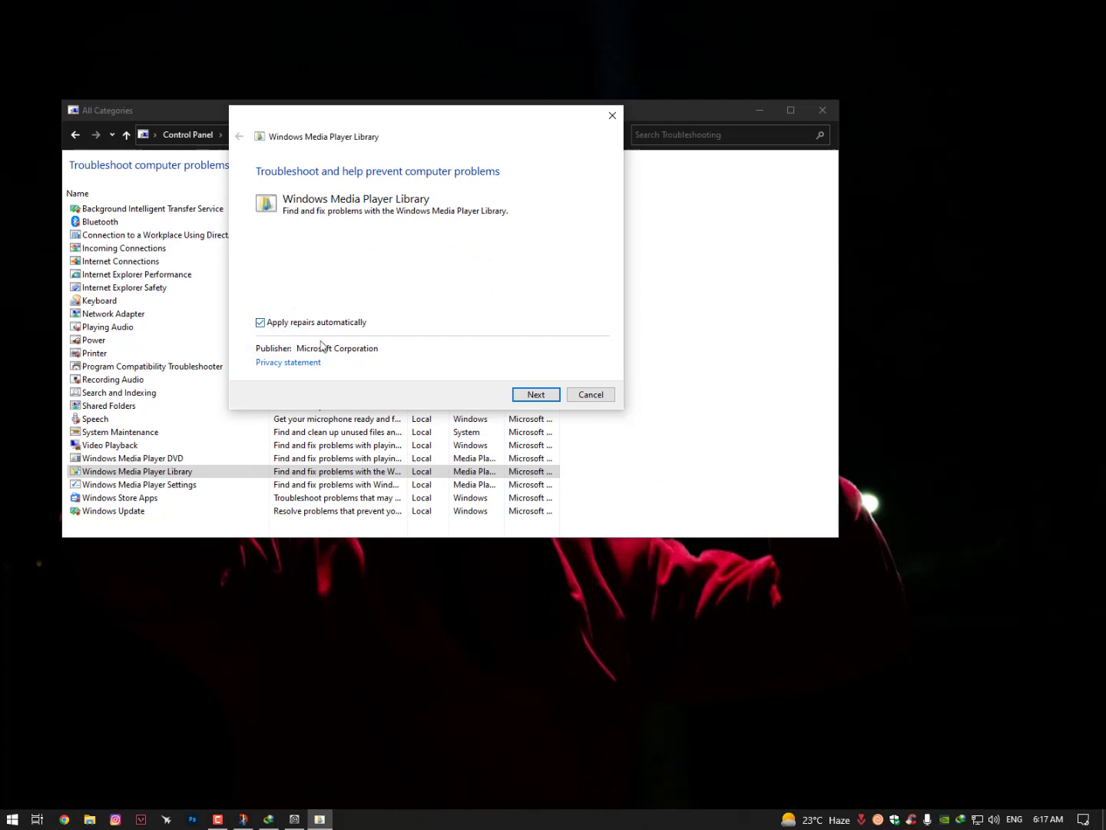
{"action": "left_click", "coordinate": [529, 394]}
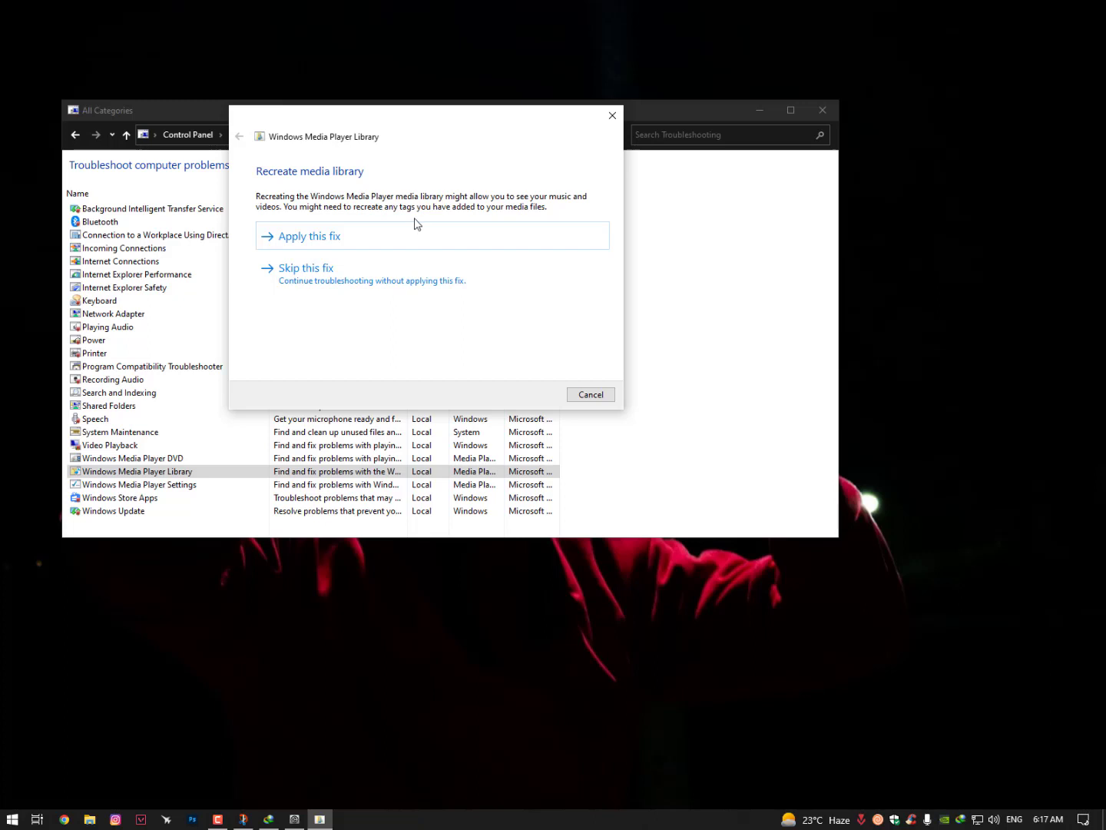
{"action": "left_click", "coordinate": [319, 239]}
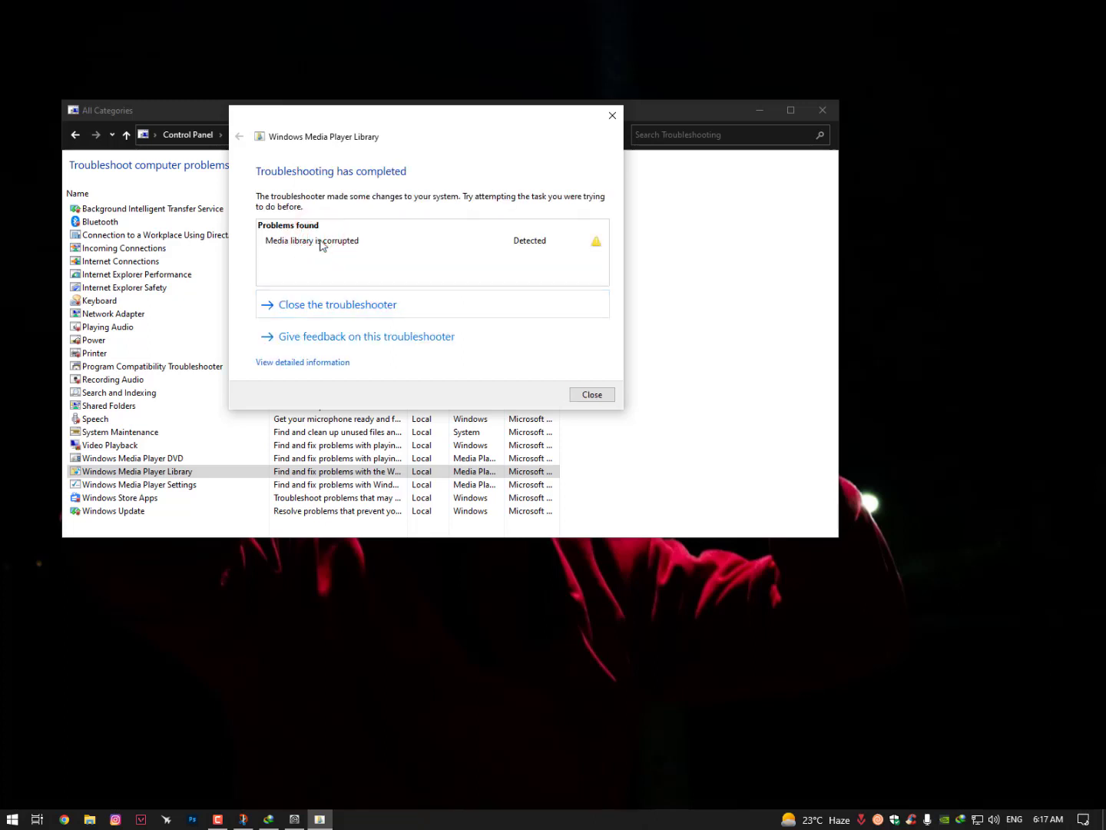
Close the troubleshooter and Control Panel, then launch Services via a Start search for 'services'.
{"action": "left_click", "coordinate": [592, 394]}
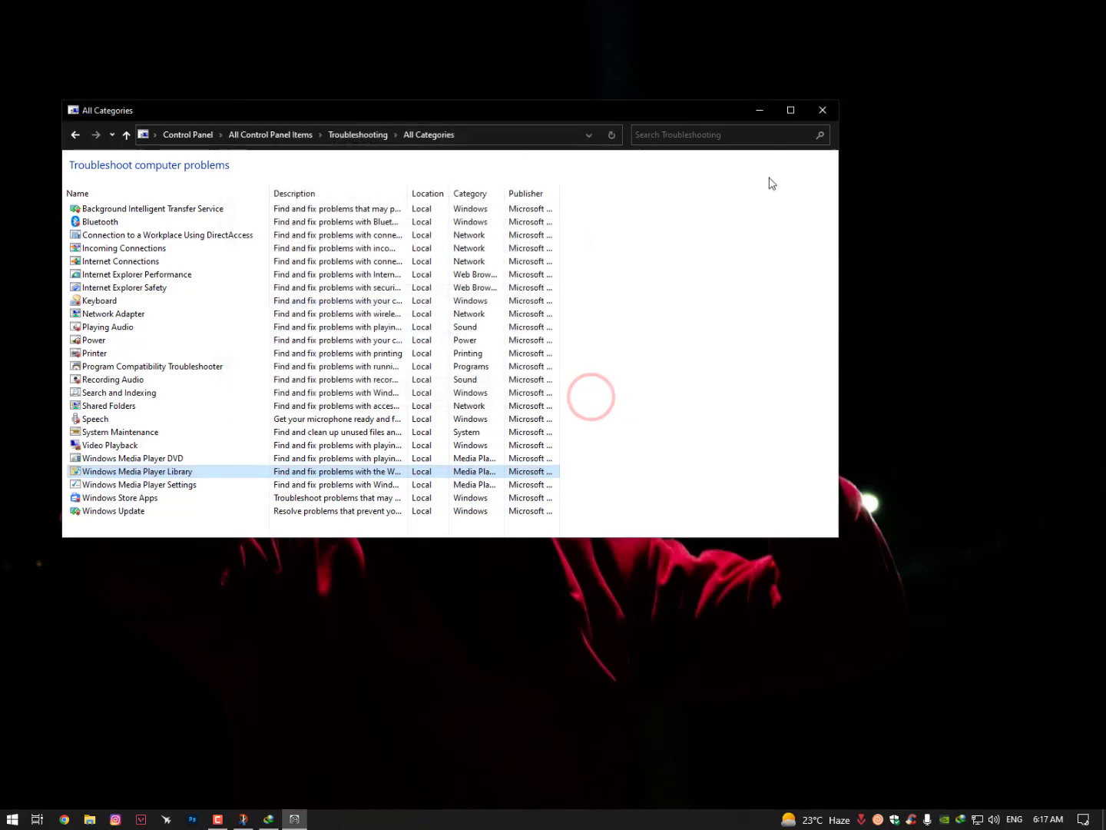
{"action": "left_click", "coordinate": [816, 119]}
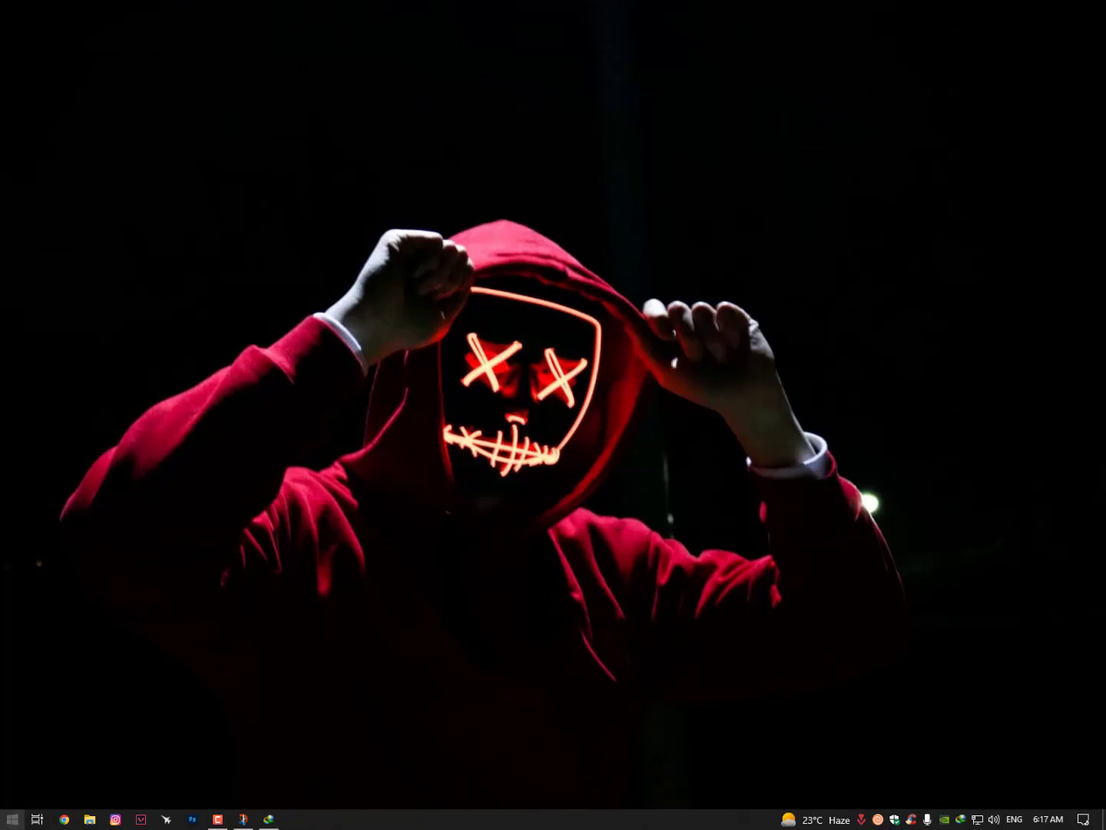
{"action": "left_click", "coordinate": [9, 820]}
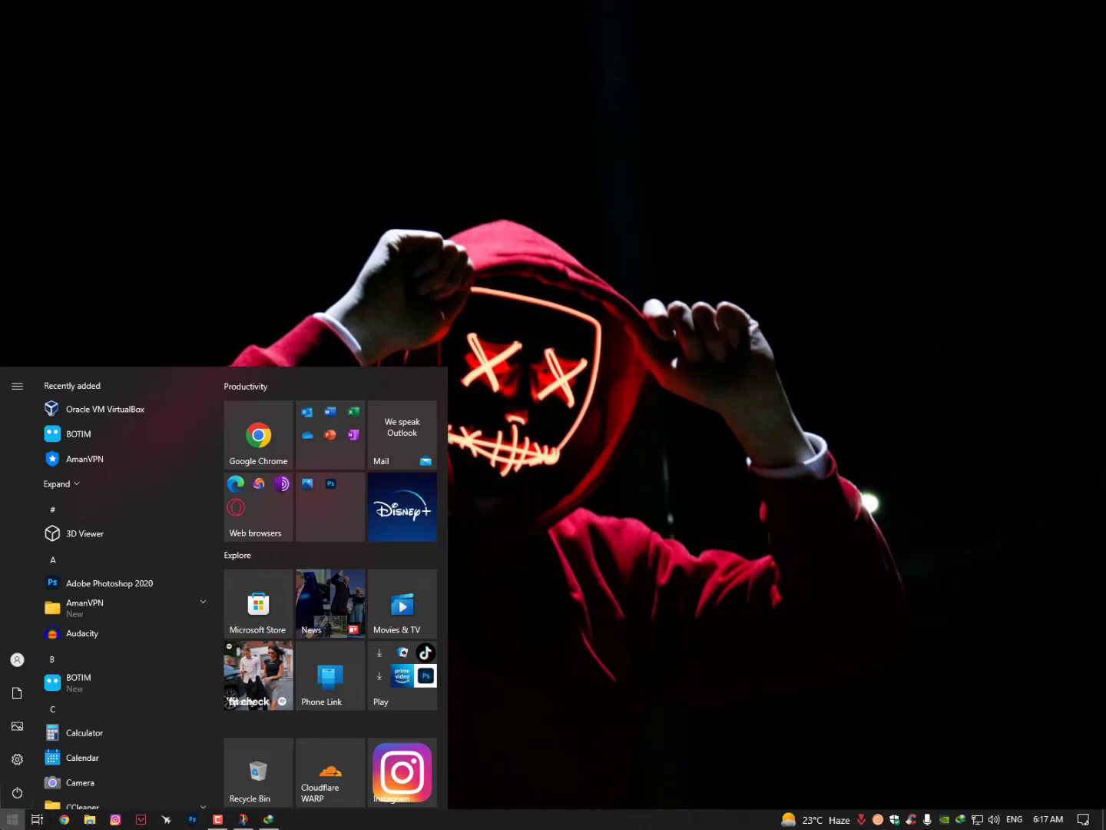
{"action": "type", "text": "services"}
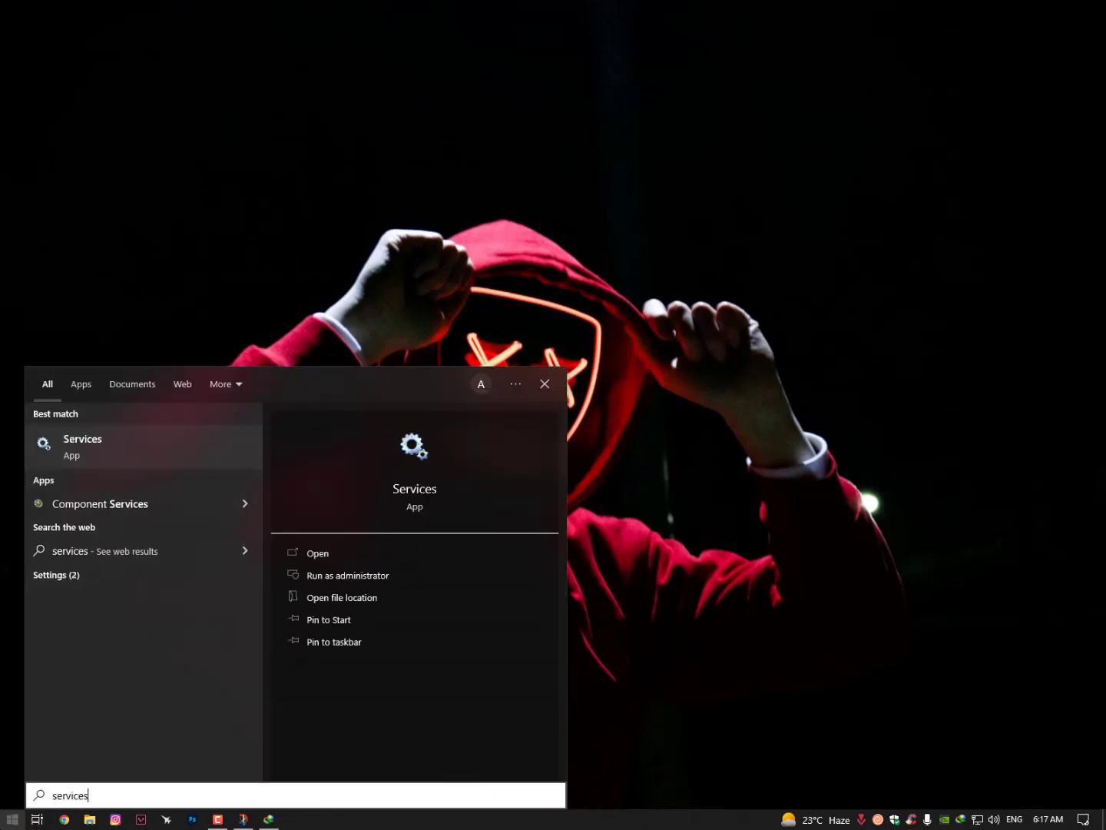
{"action": "key", "text": "Return"}
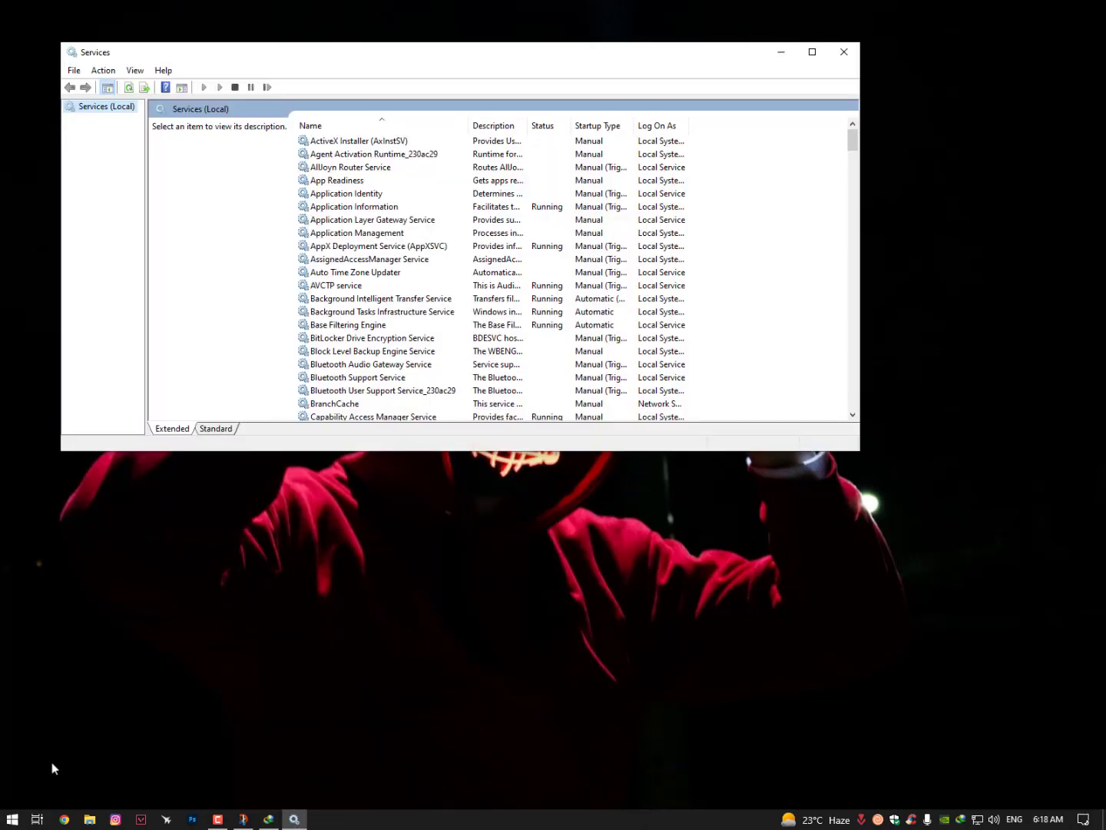
Browse the services starting with M, selecting Microsoft Windows SMS Router Service.
{"action": "left_click", "coordinate": [371, 352]}
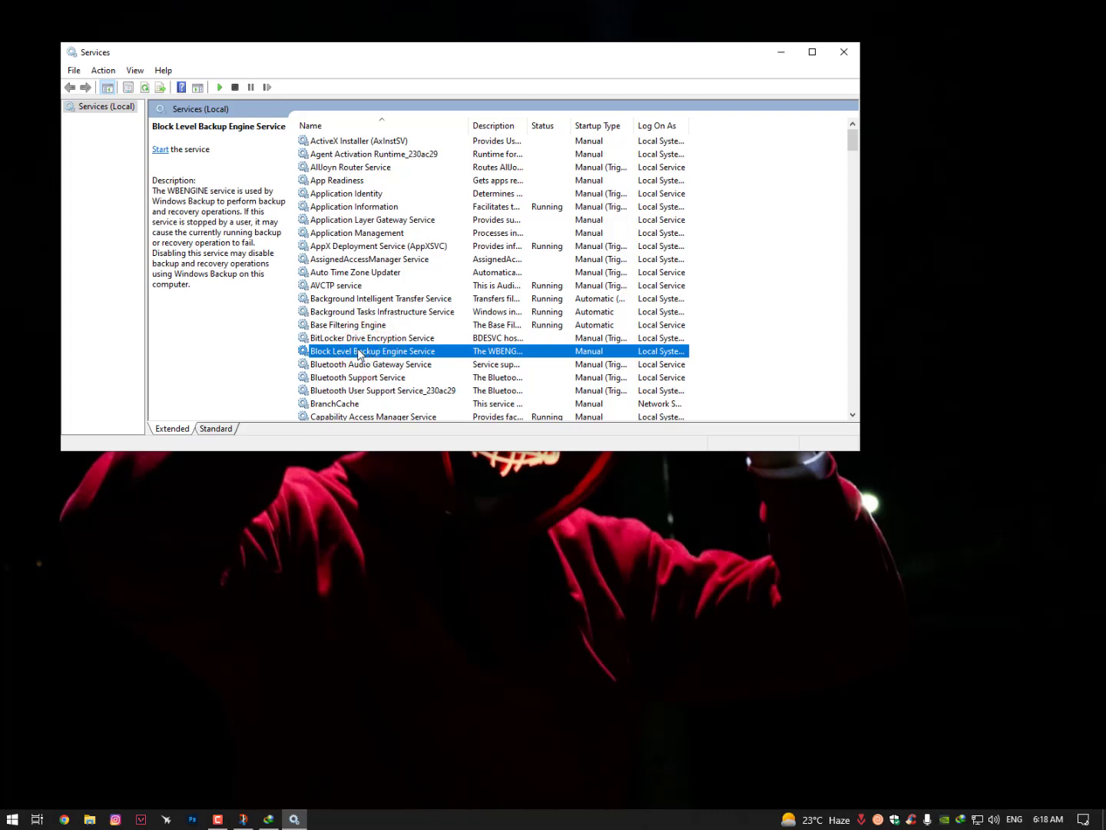
{"action": "key", "text": "m"}
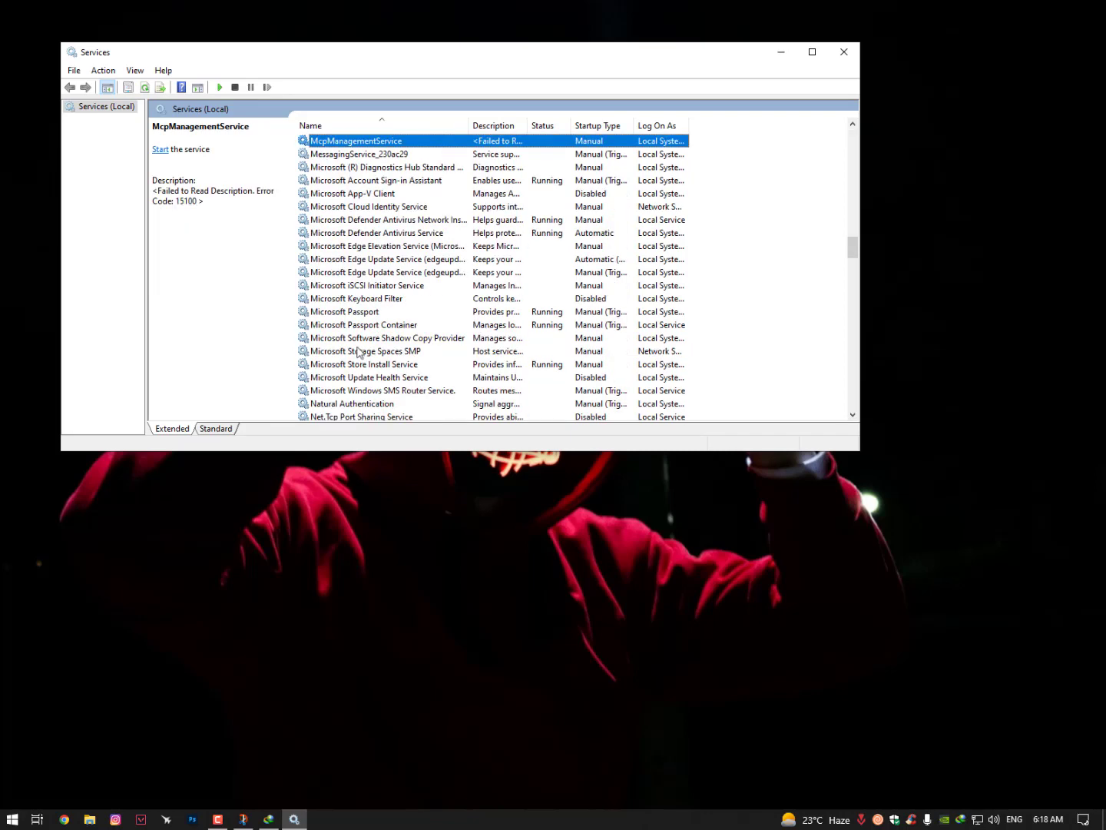
{"action": "key", "text": "Down"}
{"action": "key", "text": "Down"}
{"action": "key", "text": "Down"}
{"action": "key", "text": "Down"}
{"action": "key", "text": "Down"}
{"action": "key", "text": "Down"}
{"action": "key", "text": "Down"}
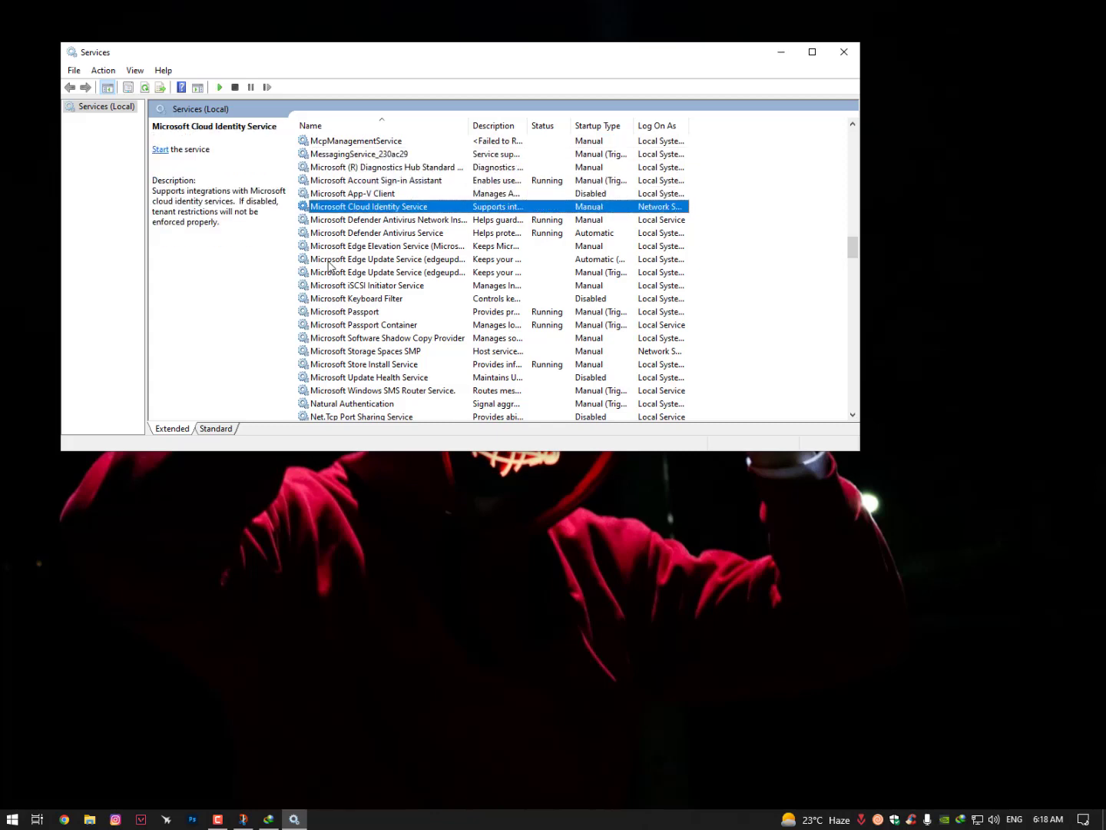
{"action": "key", "text": "Down"}
{"action": "key", "text": "Down"}
{"action": "key", "text": "Down"}
{"action": "key", "text": "Down"}
{"action": "key", "text": "Down"}
{"action": "key", "text": "Down"}
{"action": "key", "text": "Down"}
{"action": "key", "text": "Down"}
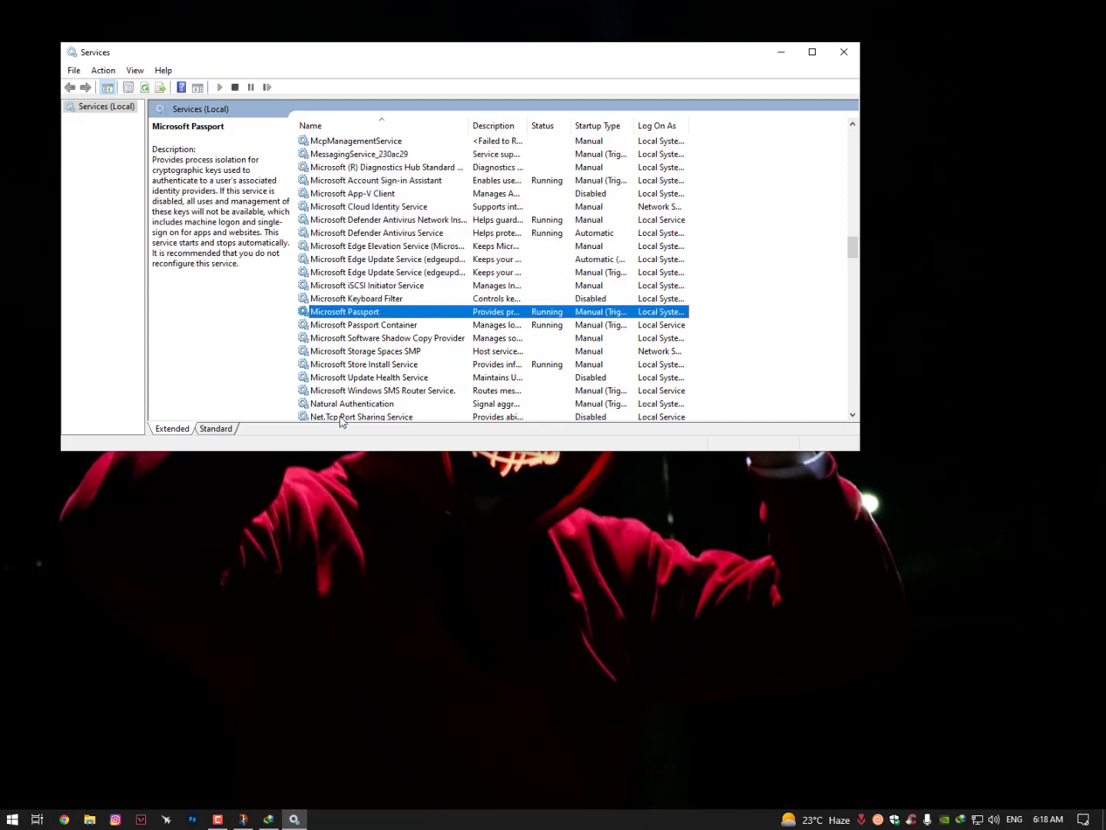
{"action": "key", "text": "Down"}
{"action": "left_click", "coordinate": [342, 418]}
{"action": "key", "text": "m"}
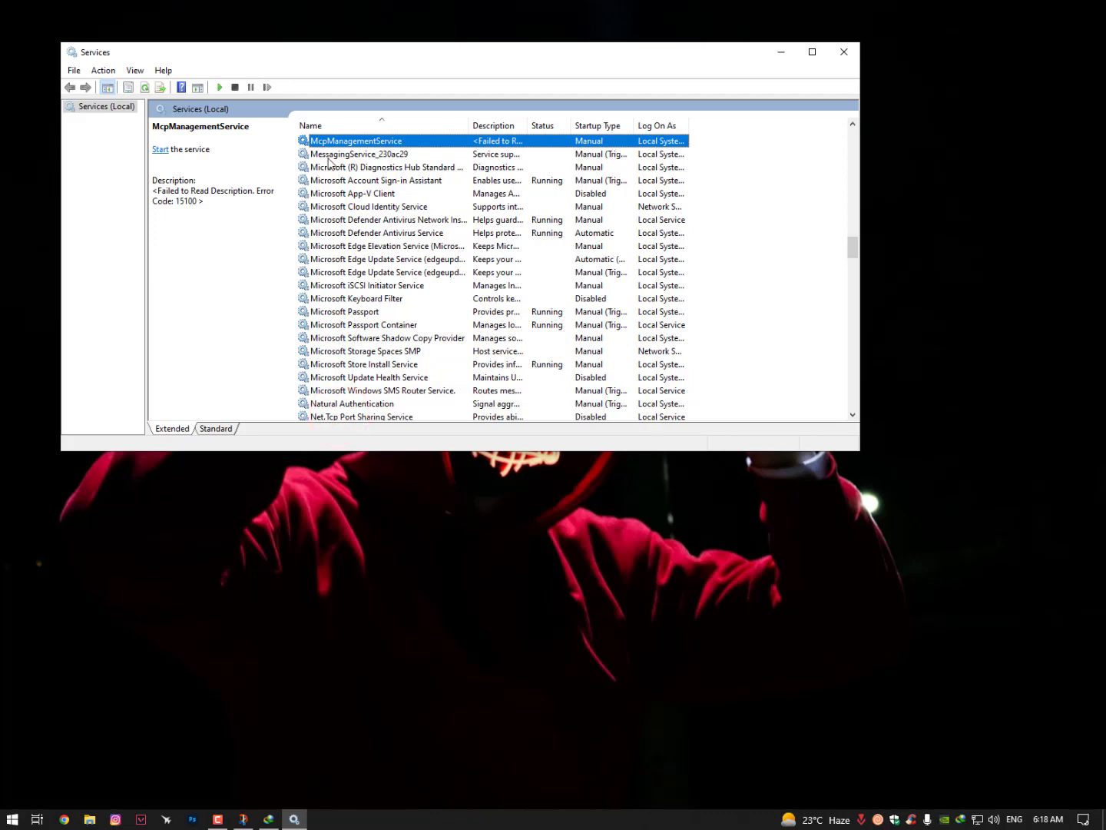
{"action": "left_click", "coordinate": [329, 392]}
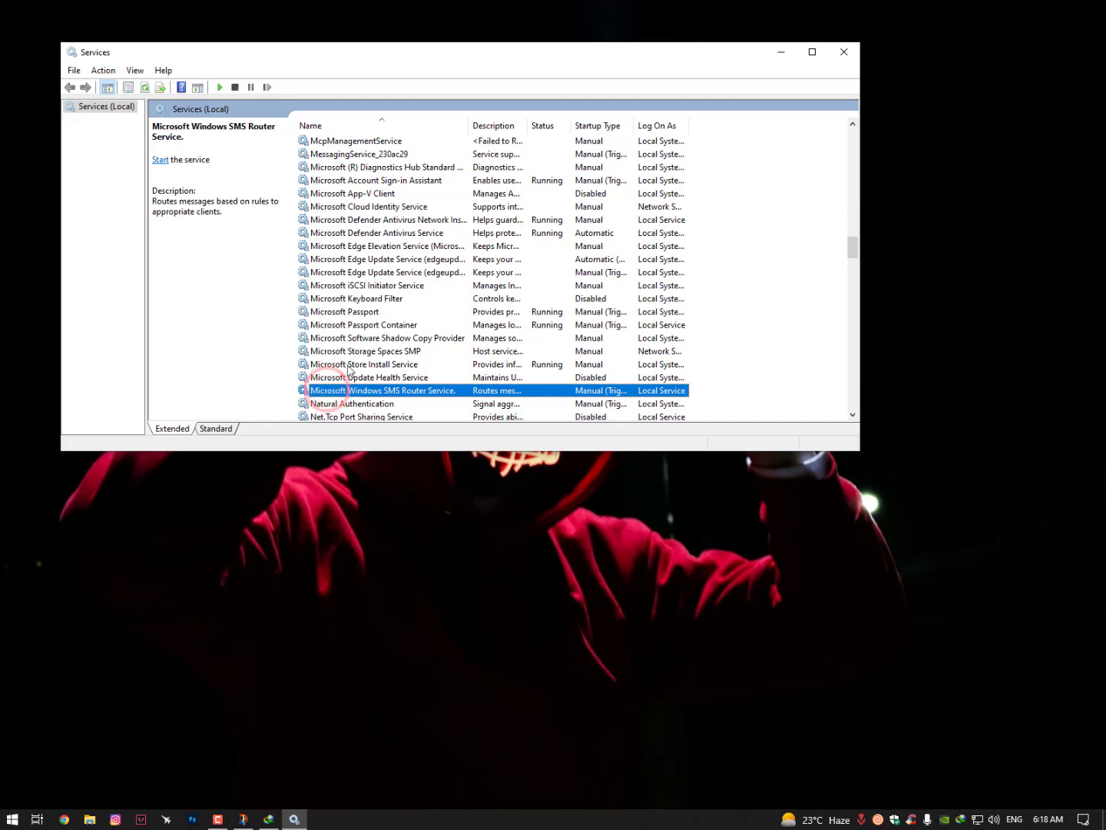
{"action": "scroll", "coordinate": [356, 357], "scroll_direction": "down", "scroll_amount": 1}
{"action": "scroll", "coordinate": [357, 357], "scroll_direction": "up", "scroll_amount": 1}
Step through the W services to Windows Media Player Network Sharing Service and auto-fit the Name column.
{"action": "key", "text": "w"}
{"action": "key", "text": "Down"}
{"action": "key", "text": "Down"}
{"action": "key", "text": "Down"}
{"action": "key", "text": "Down"}
{"action": "key", "text": "Down"}
{"action": "key", "text": "Down"}
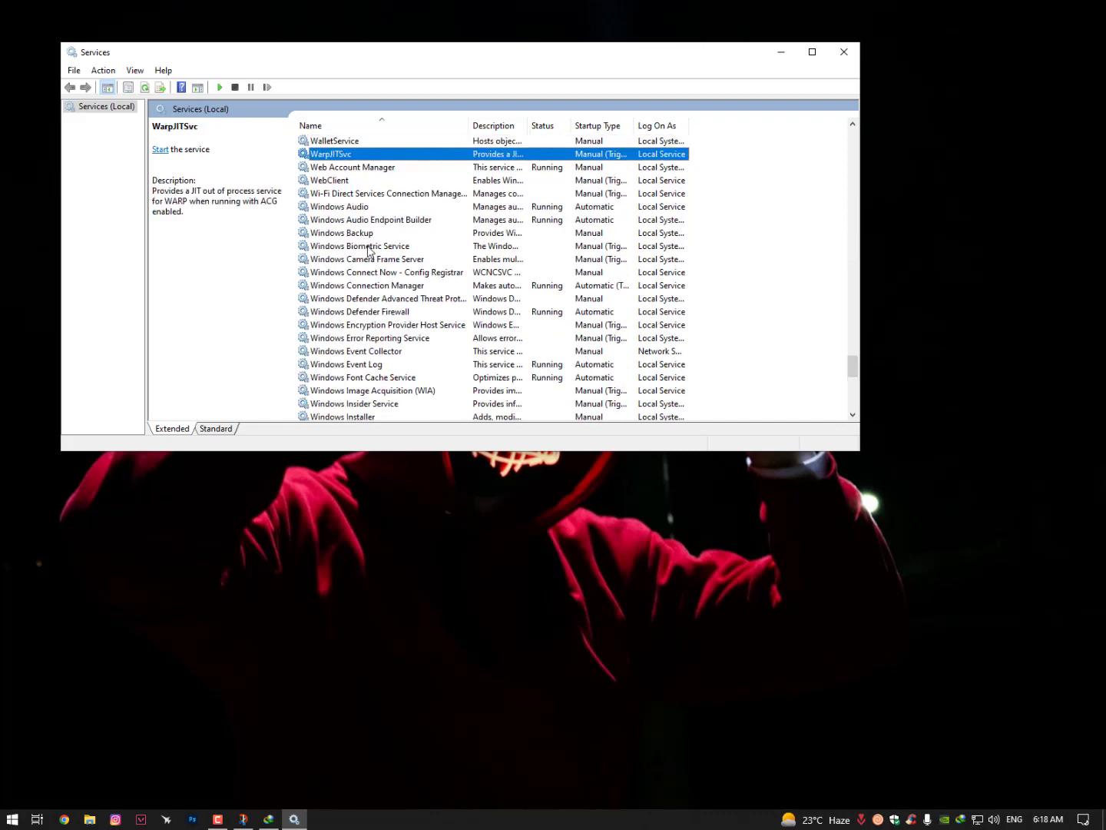
{"action": "key", "text": "Down"}
{"action": "key", "text": "Down"}
{"action": "key", "text": "Down"}
{"action": "key", "text": "Down"}
{"action": "key", "text": "Down"}
{"action": "key", "text": "Down"}
{"action": "key", "text": "Down"}
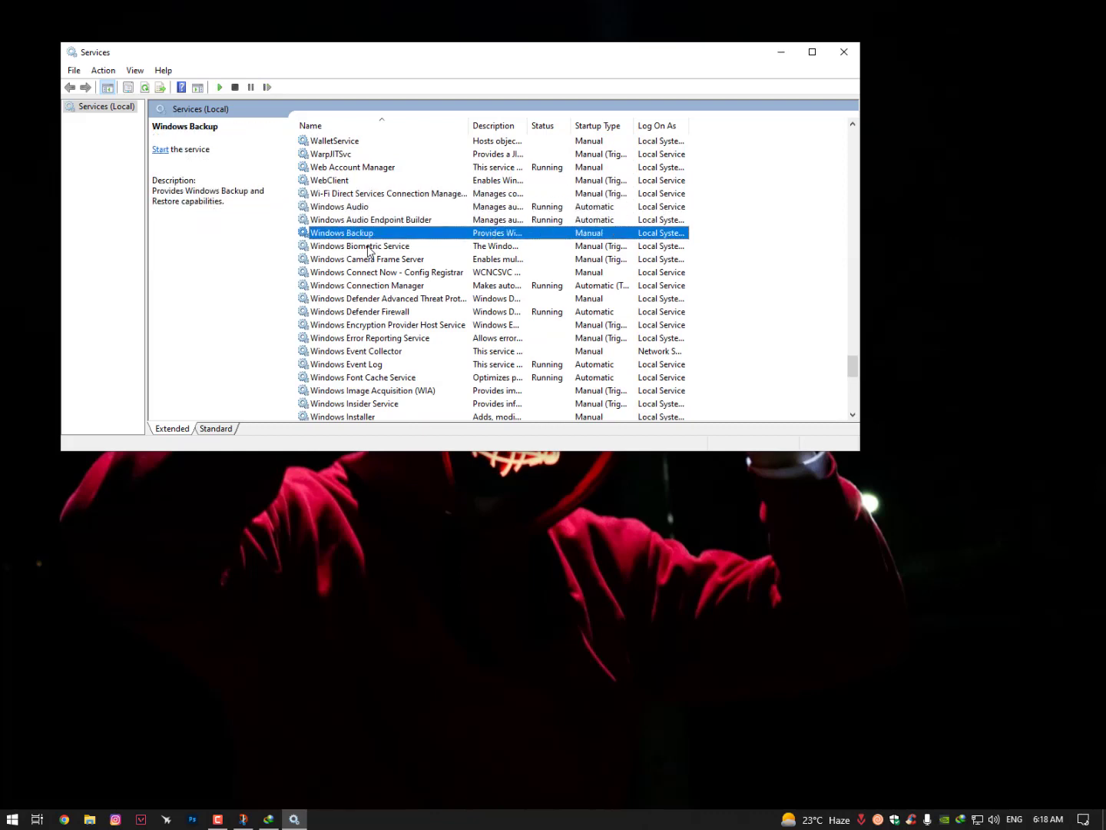
{"action": "key", "text": "Down"}
{"action": "key", "text": "Down"}
{"action": "key", "text": "Down"}
{"action": "key", "text": "Down"}
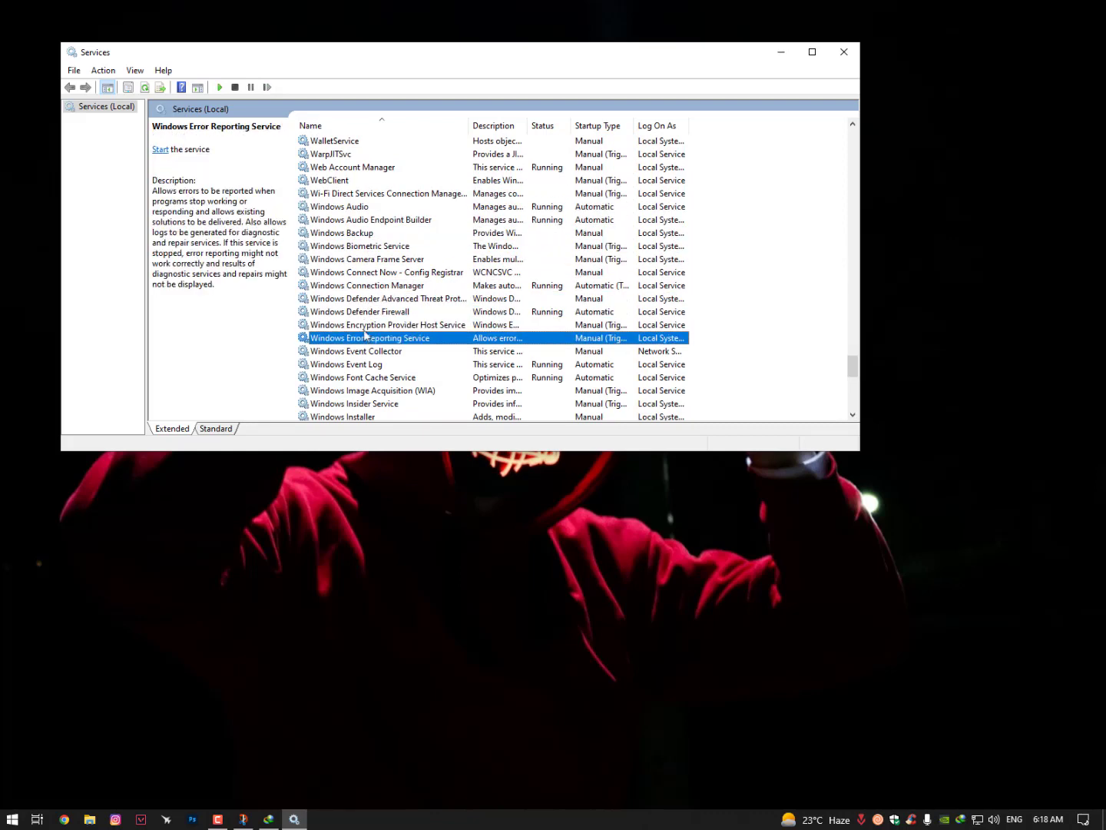
{"action": "left_click", "coordinate": [357, 417]}
{"action": "key", "text": "Down"}
{"action": "key", "text": "Down"}
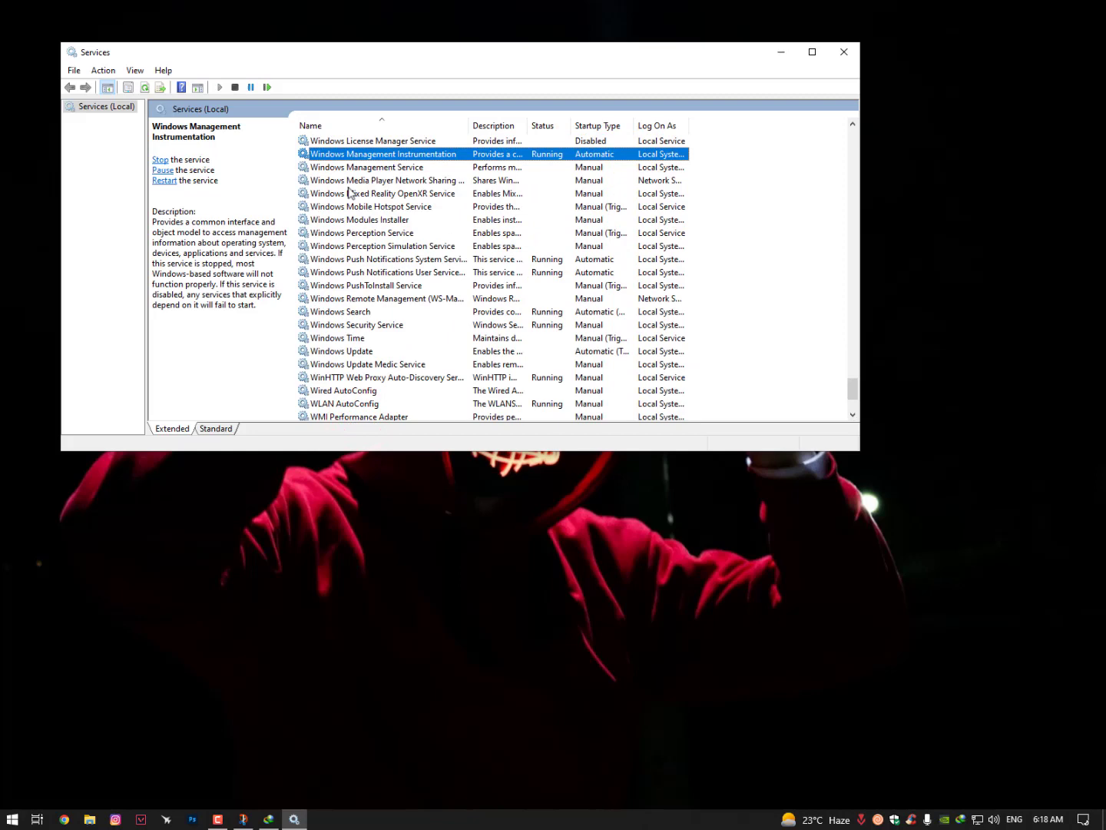
{"action": "key", "text": "Down"}
{"action": "key", "text": "Down"}
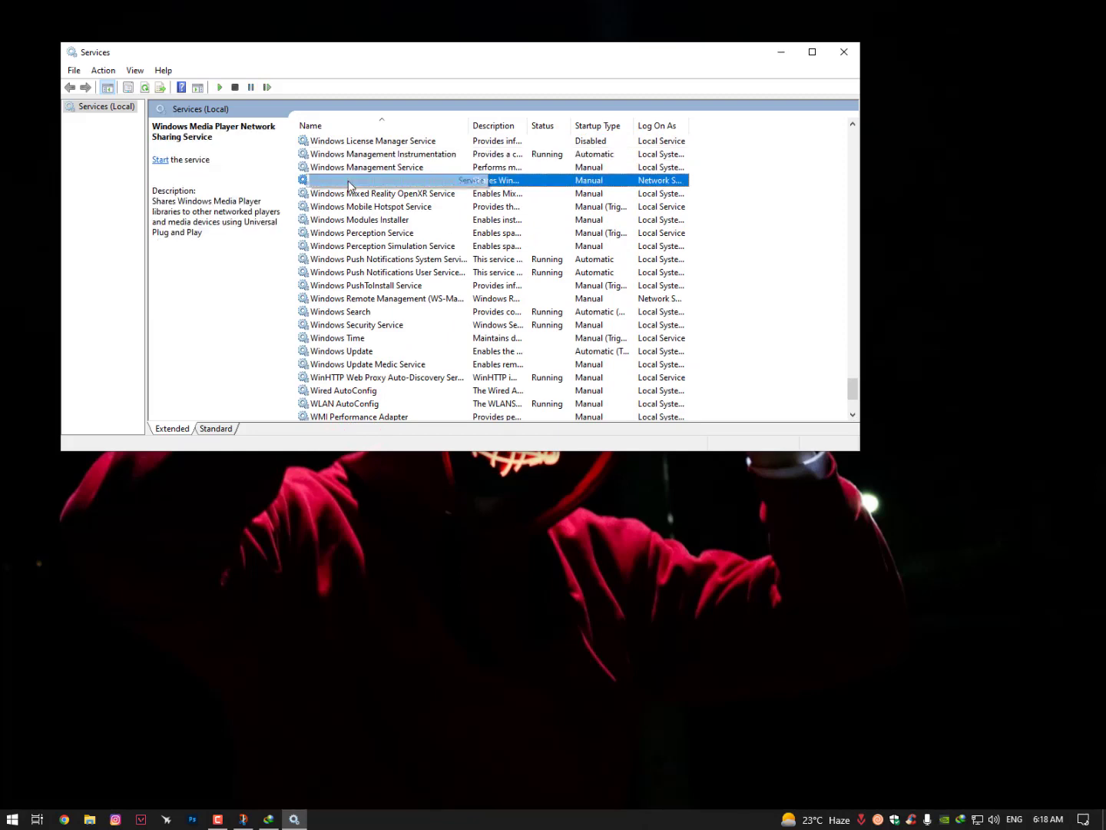
{"action": "double_click", "coordinate": [467, 125]}
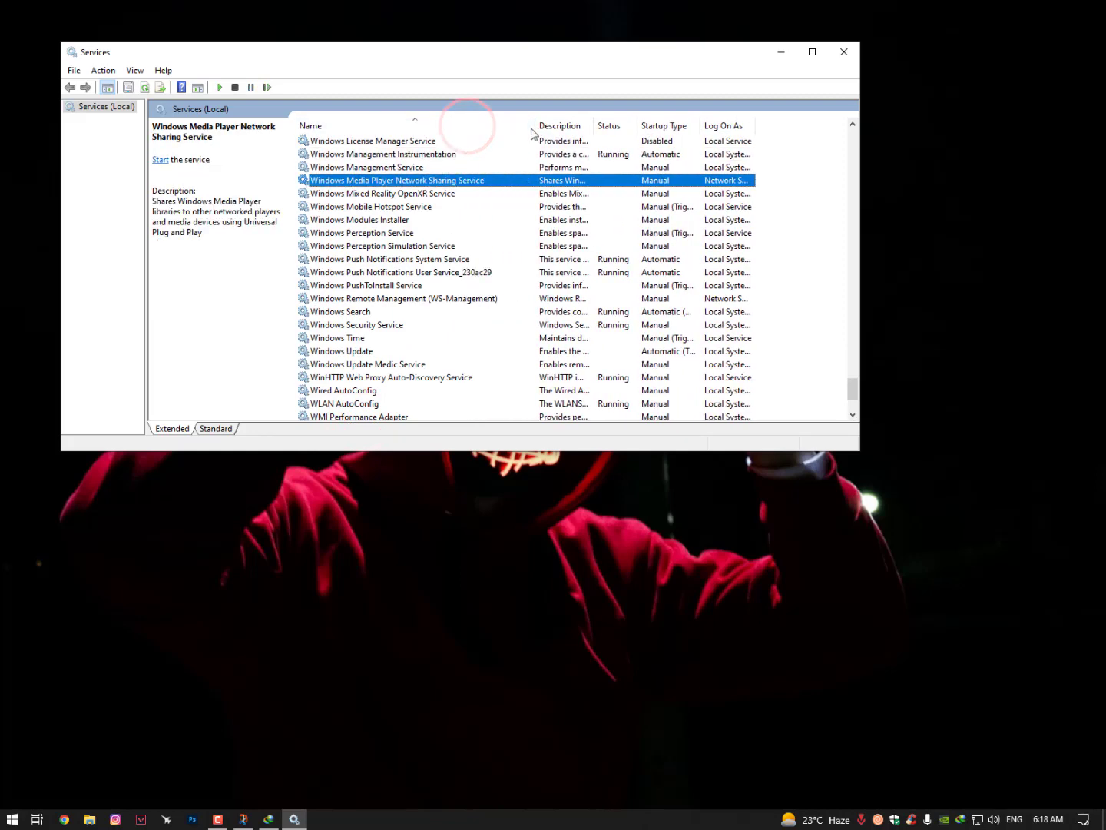
Open the Windows Media Player Network Sharing Service properties, keeping the startup type Manual.
{"action": "right_click", "coordinate": [350, 182]}
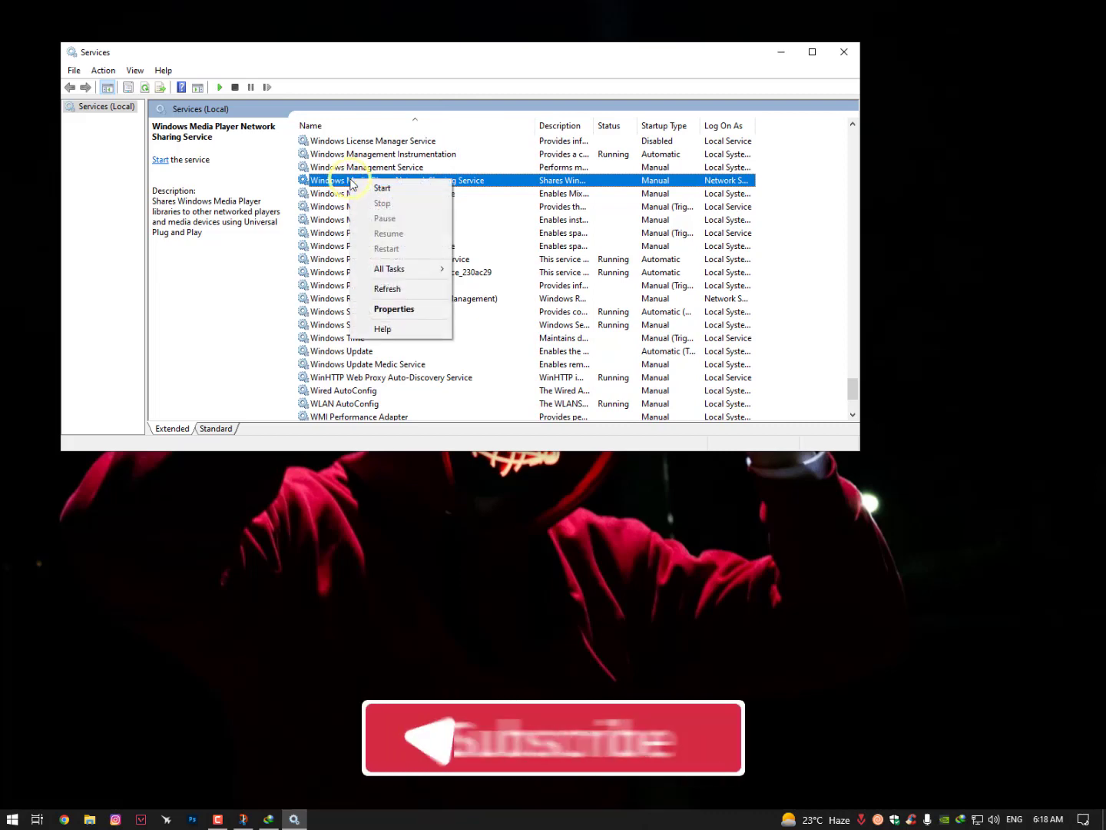
{"action": "left_click", "coordinate": [393, 308]}
{"action": "left_click", "coordinate": [406, 239]}
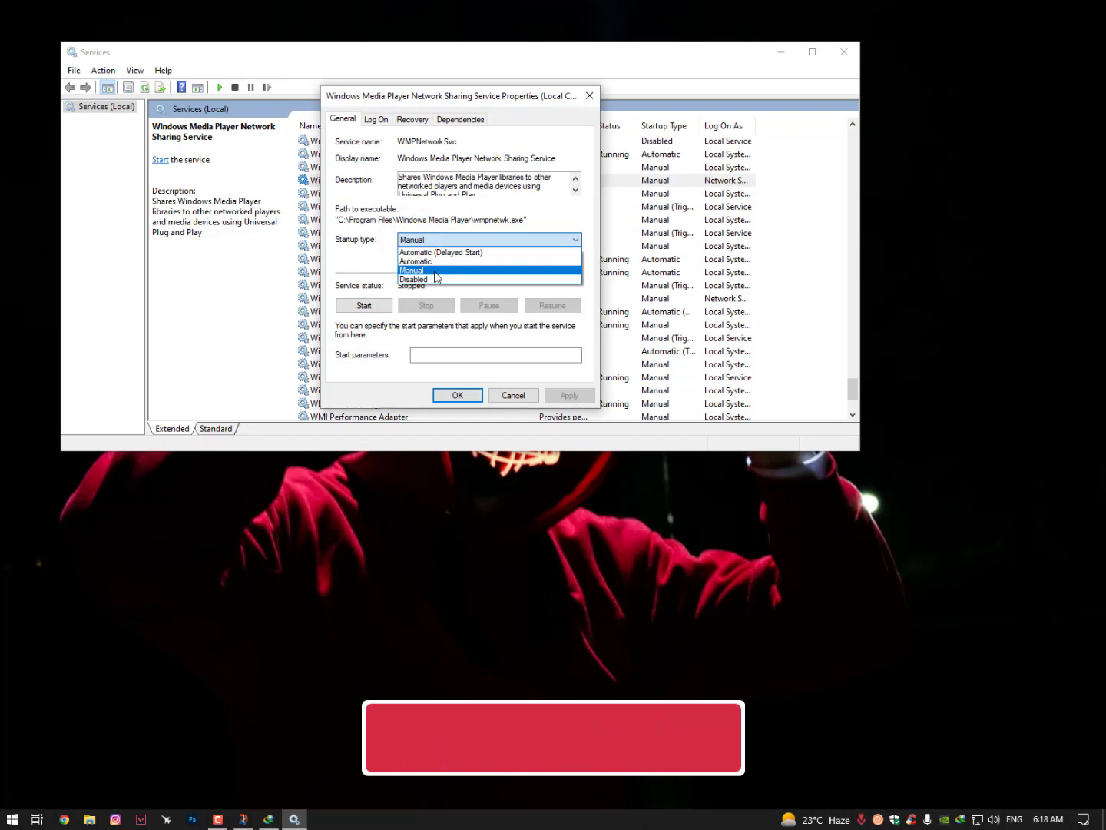
{"action": "key", "text": "Up"}
{"action": "key", "text": "Down"}
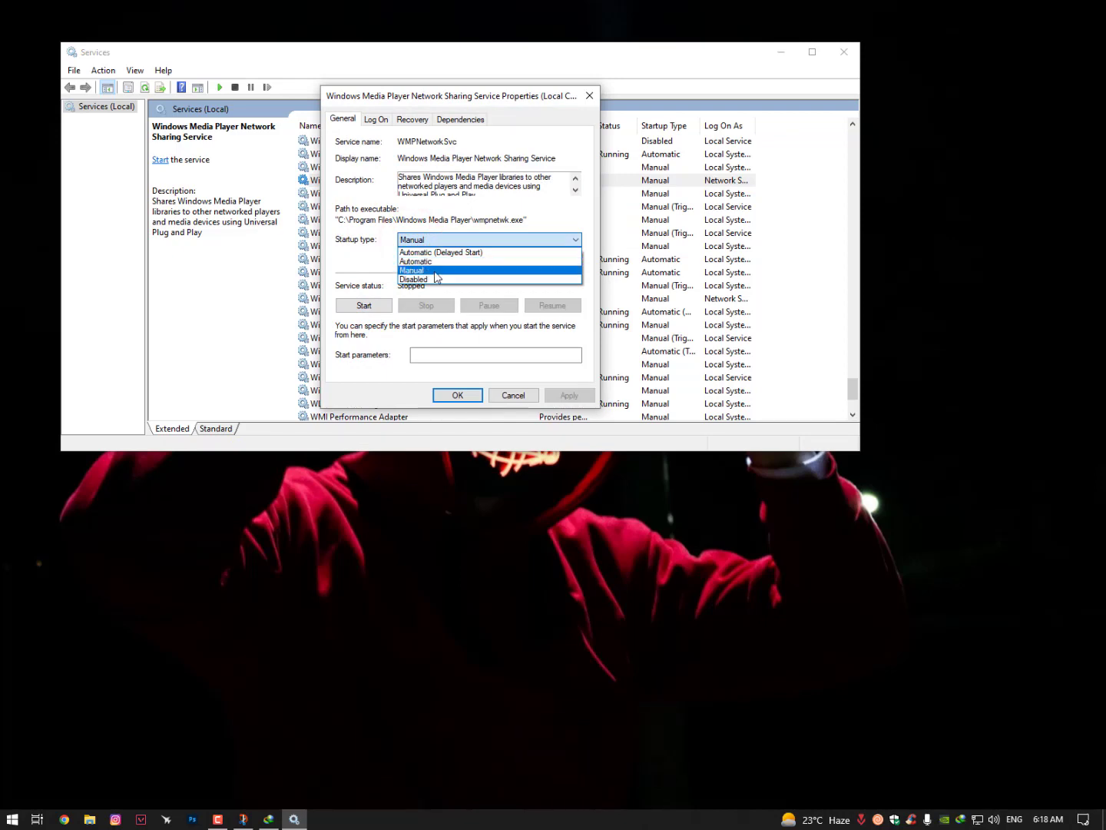
{"action": "key", "text": "Up"}
{"action": "key", "text": "Down"}
{"action": "key", "text": "Up"}
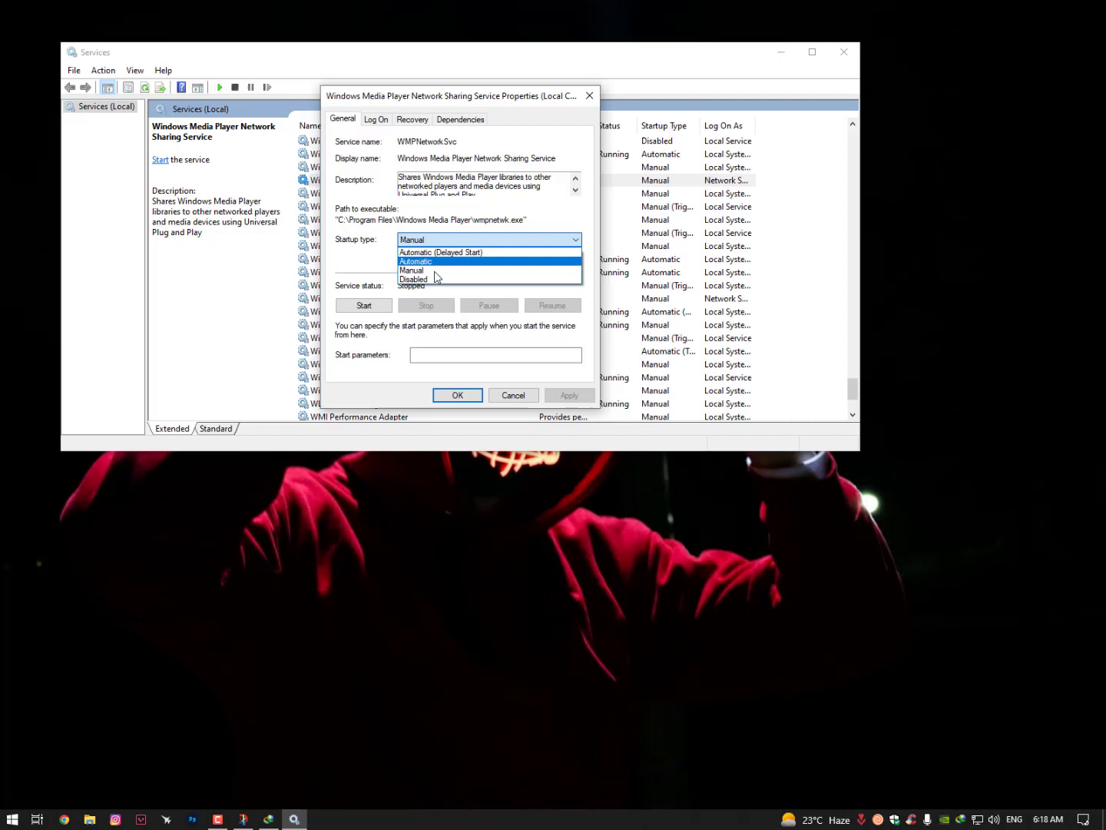
{"action": "key", "text": "Down"}
{"action": "left_click", "coordinate": [376, 257]}
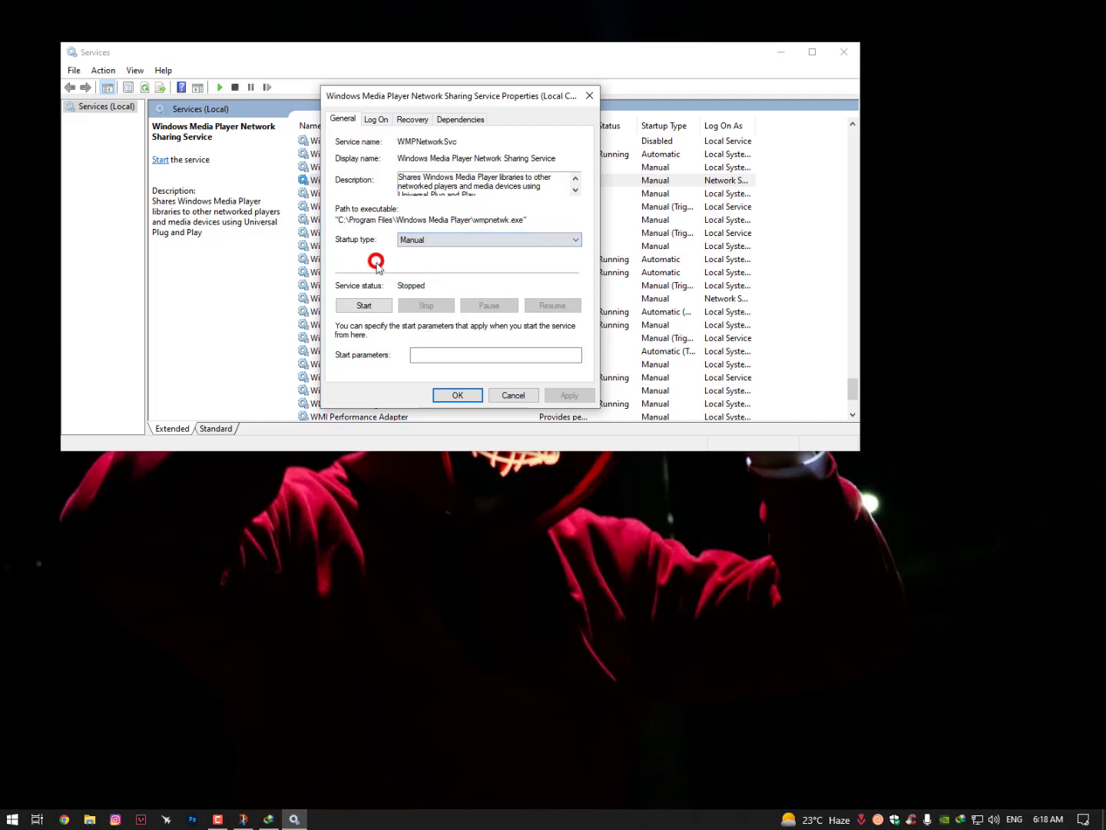
Start the service, confirm with OK, and close the Services console.
{"action": "left_click", "coordinate": [365, 306]}
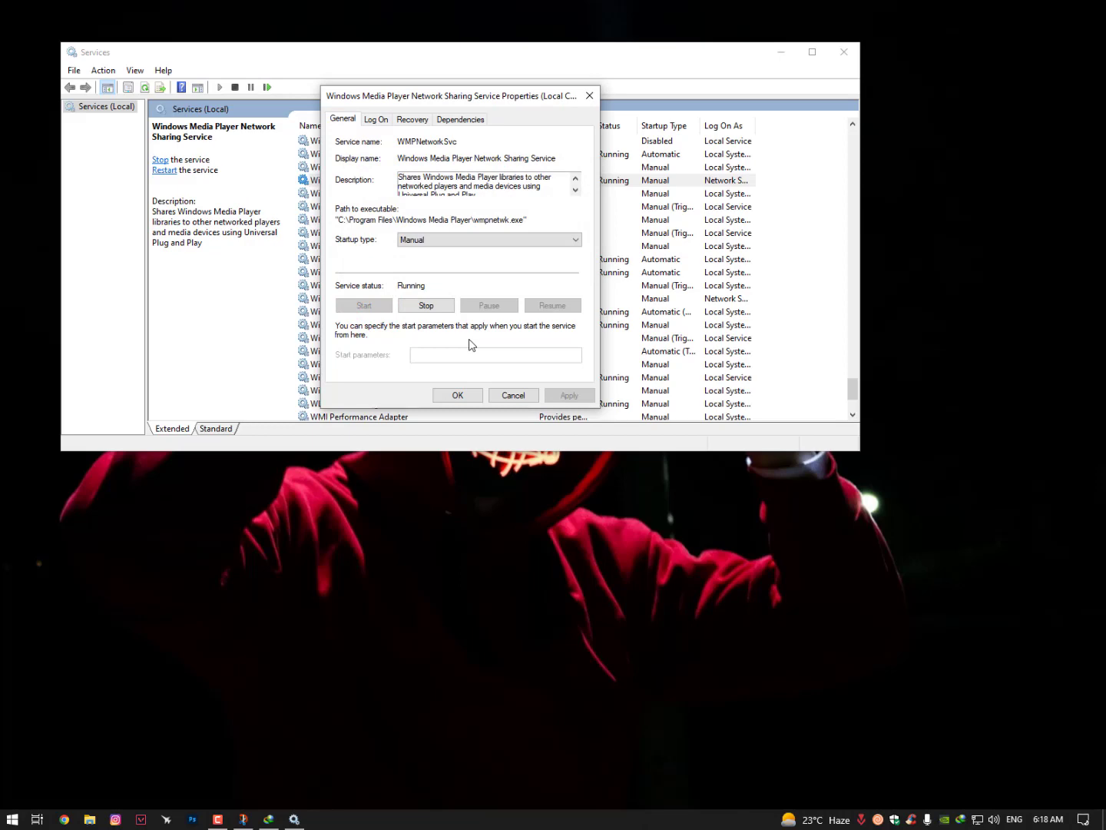
{"action": "left_click", "coordinate": [457, 397]}
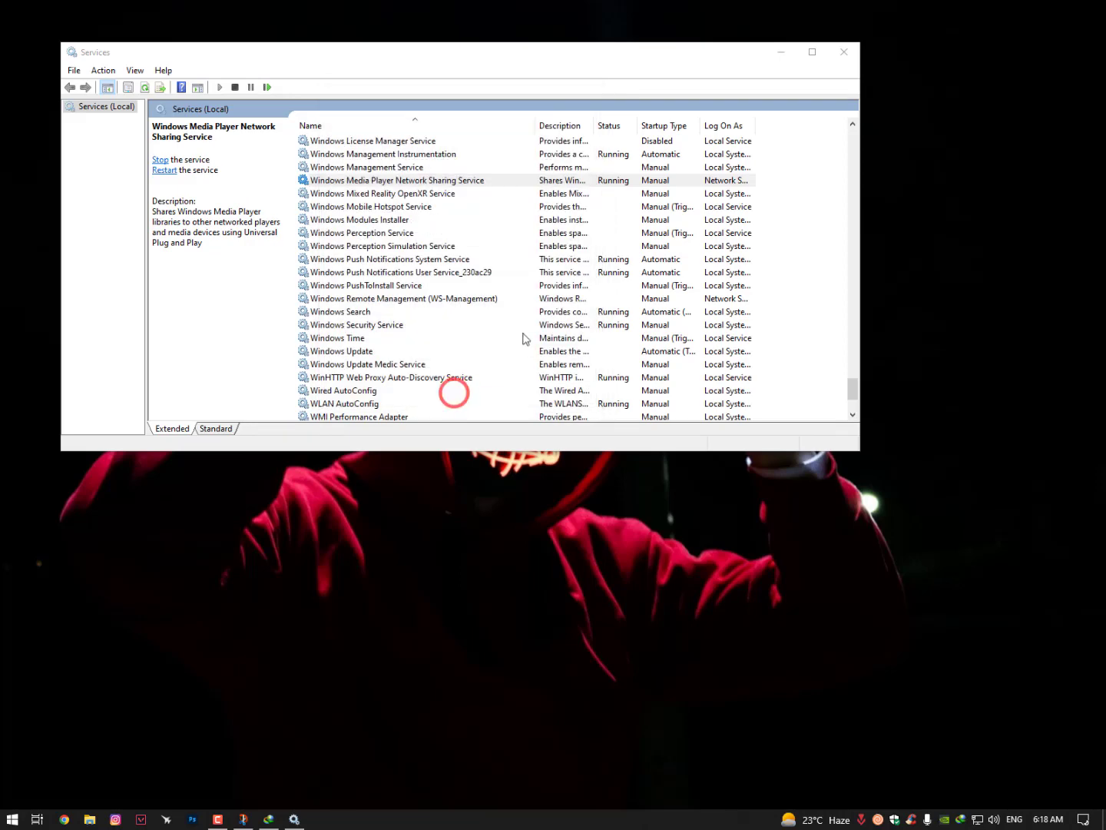
{"action": "left_click", "coordinate": [845, 52]}
{"action": "left_click", "coordinate": [264, 275]}
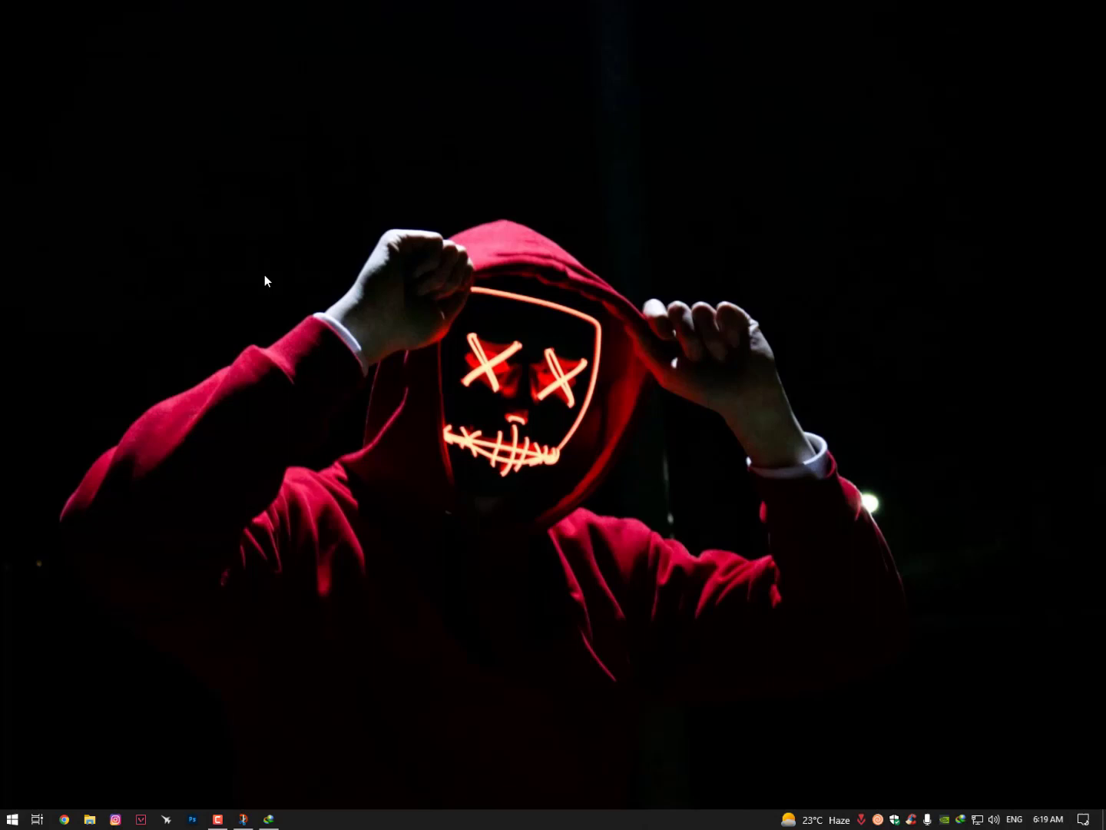
Open mediaplayercodecpack.com/plus/ in Chrome by pasting the address from clipboard history.
{"action": "left_click", "coordinate": [64, 820]}
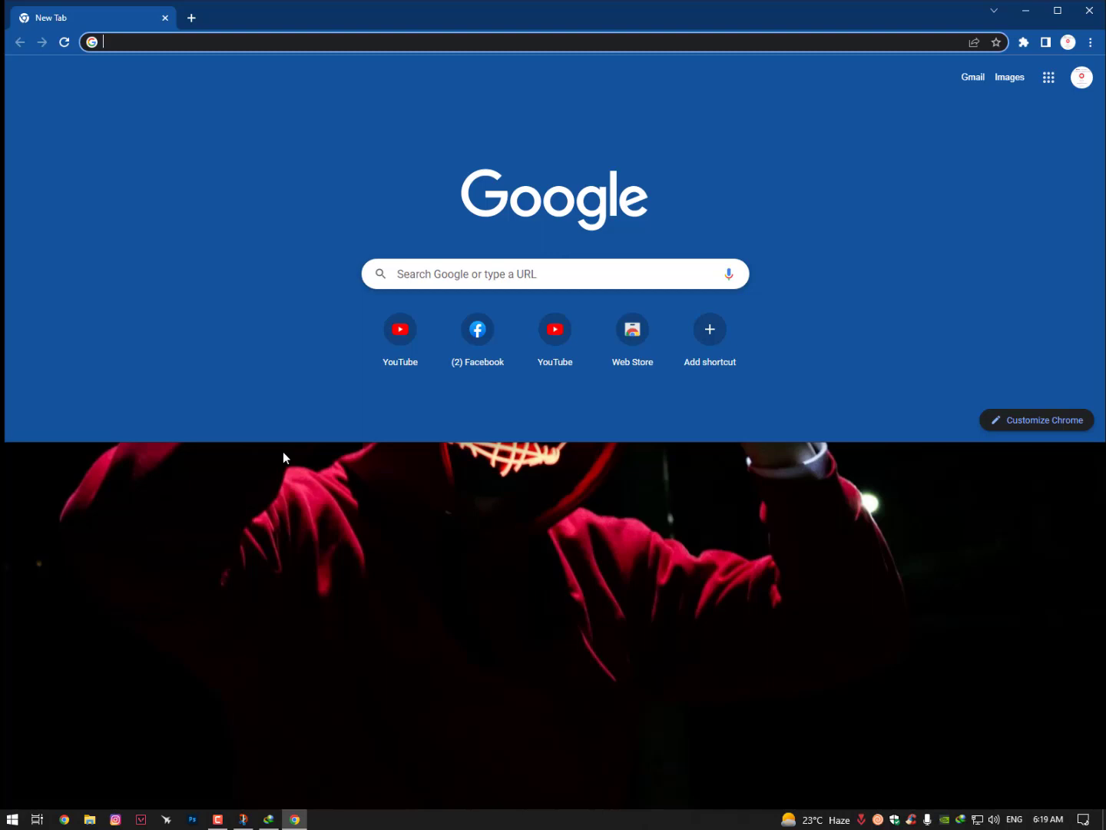
{"action": "key", "text": "super+v"}
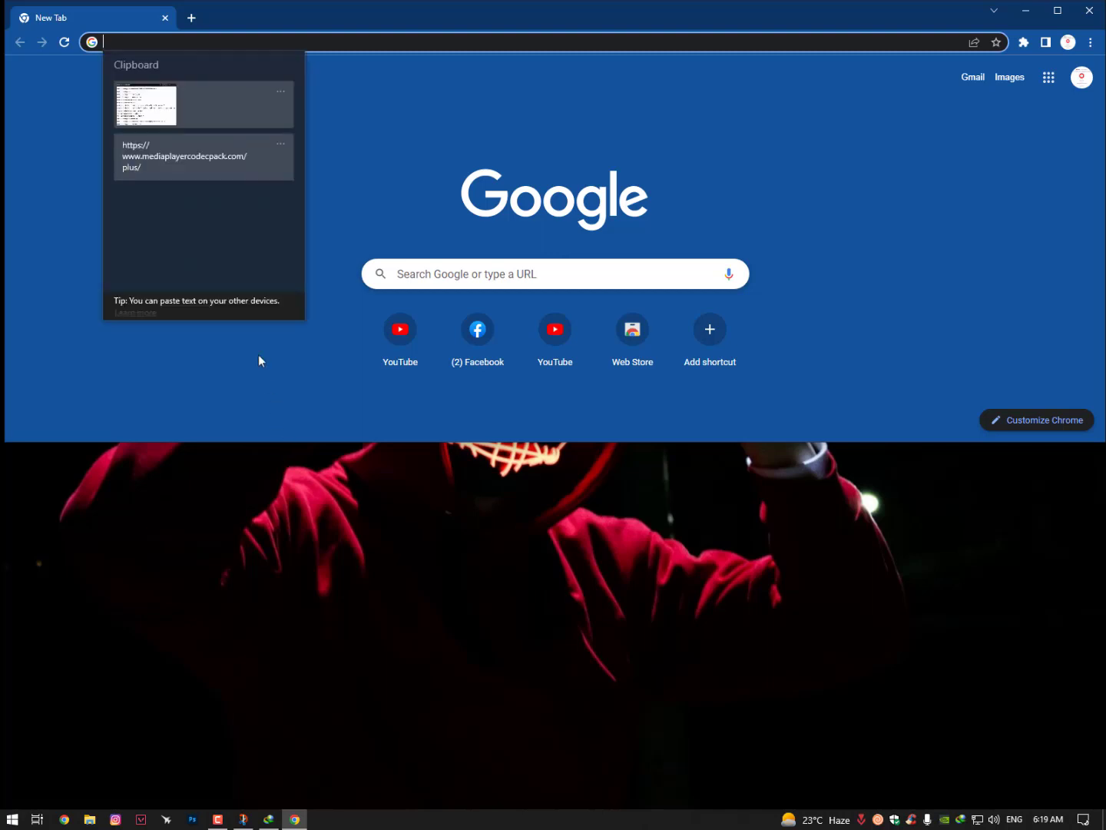
{"action": "left_click", "coordinate": [206, 149]}
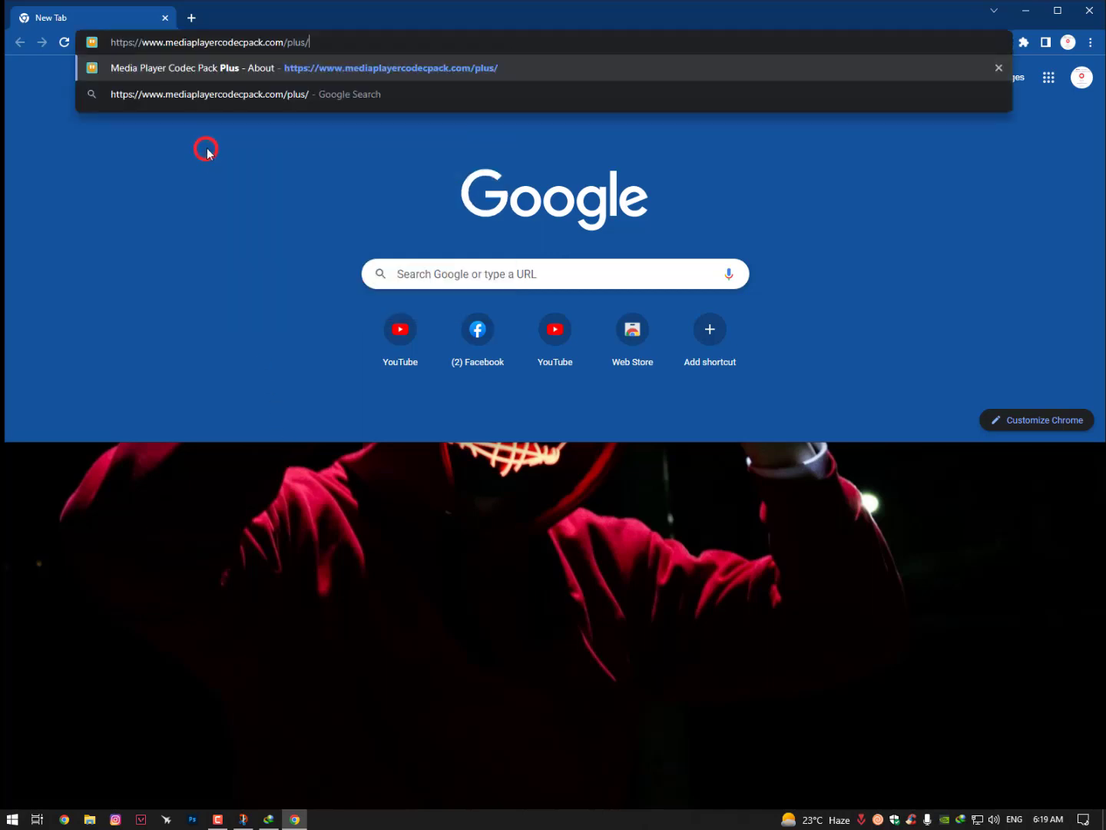
{"action": "left_click", "coordinate": [258, 70]}
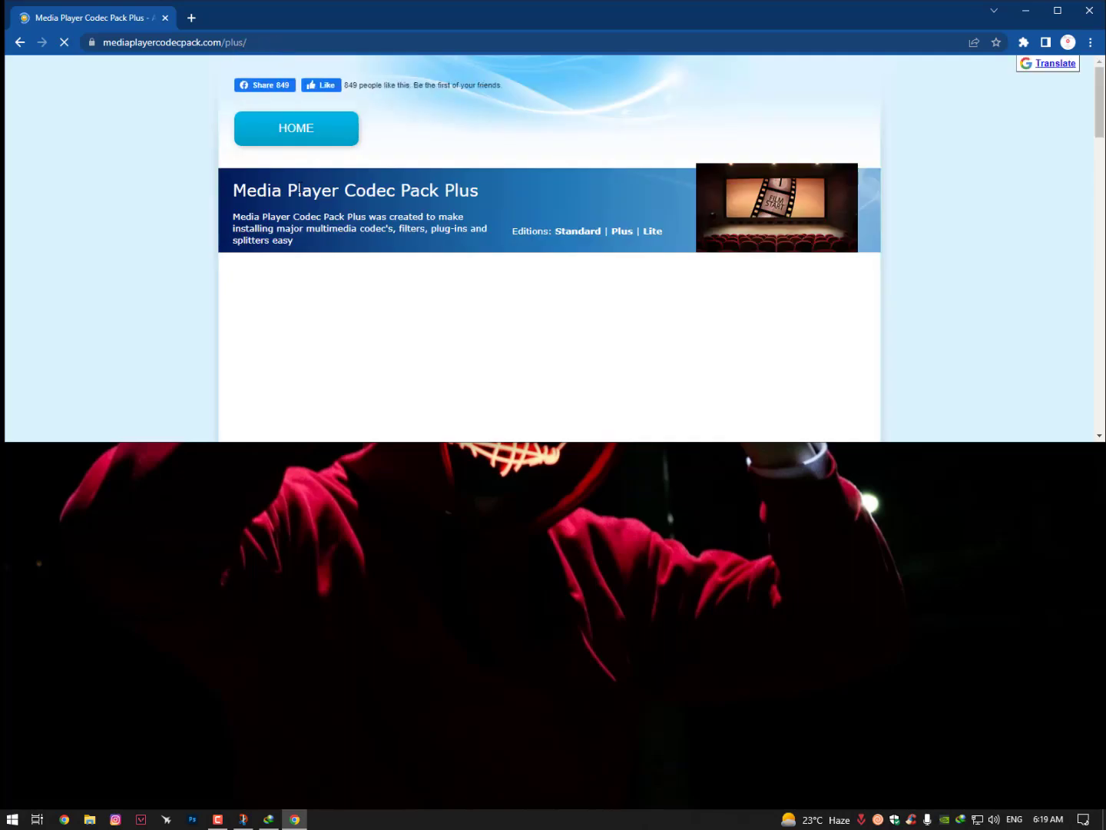
Scroll the page and select the banner description text.
{"action": "scroll", "coordinate": [393, 302], "scroll_direction": "down", "scroll_amount": 5}
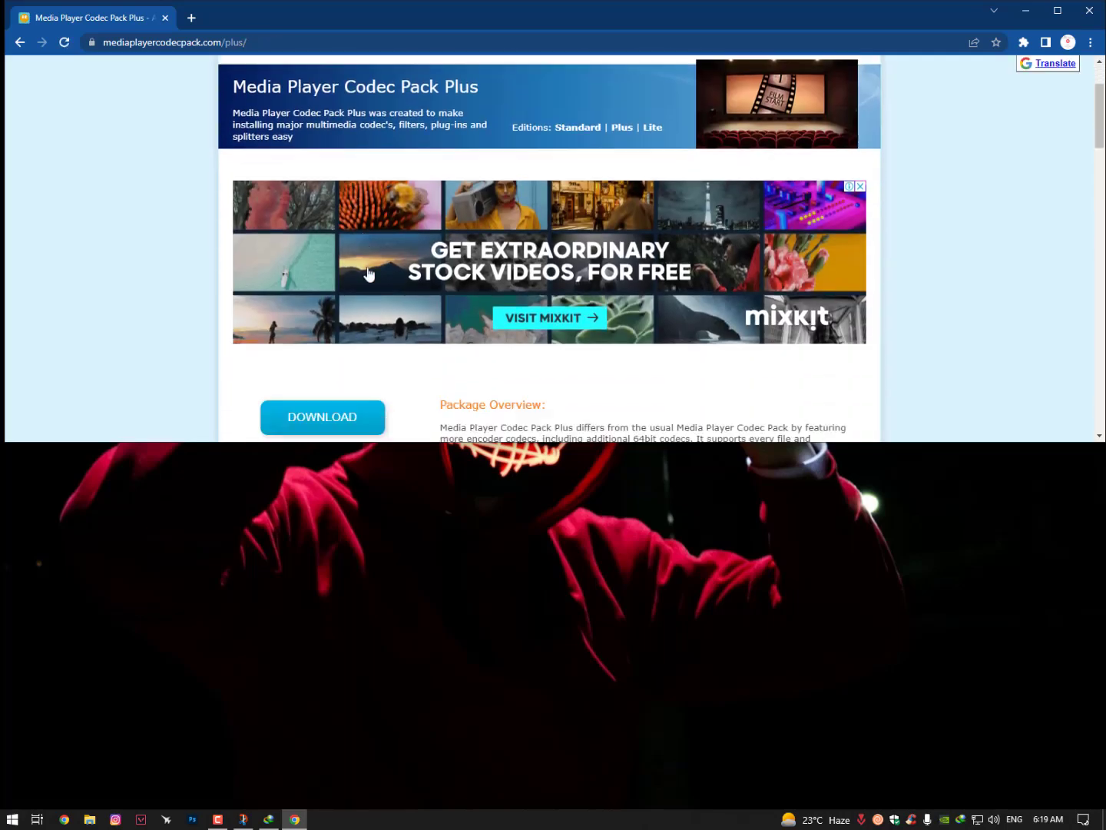
{"action": "scroll", "coordinate": [393, 302], "scroll_direction": "up", "scroll_amount": 3}
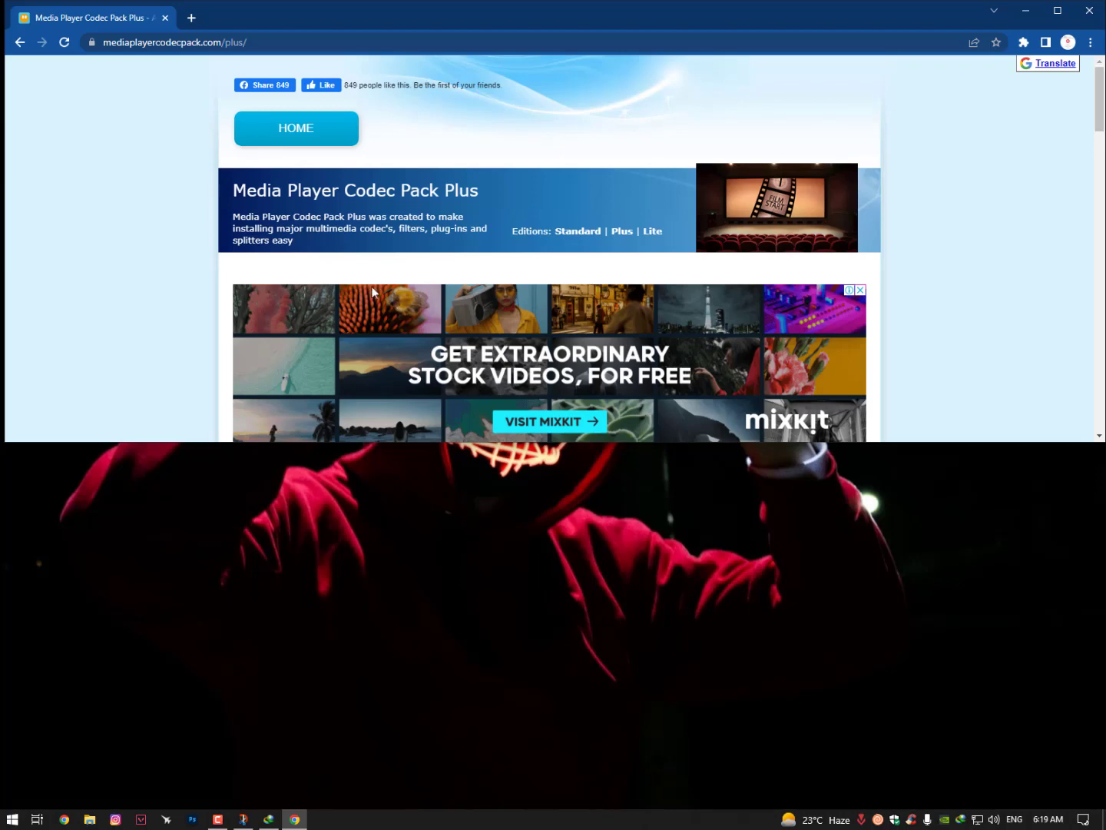
{"action": "left_click_drag", "start_coordinate": [234, 218], "coordinate": [357, 218]}
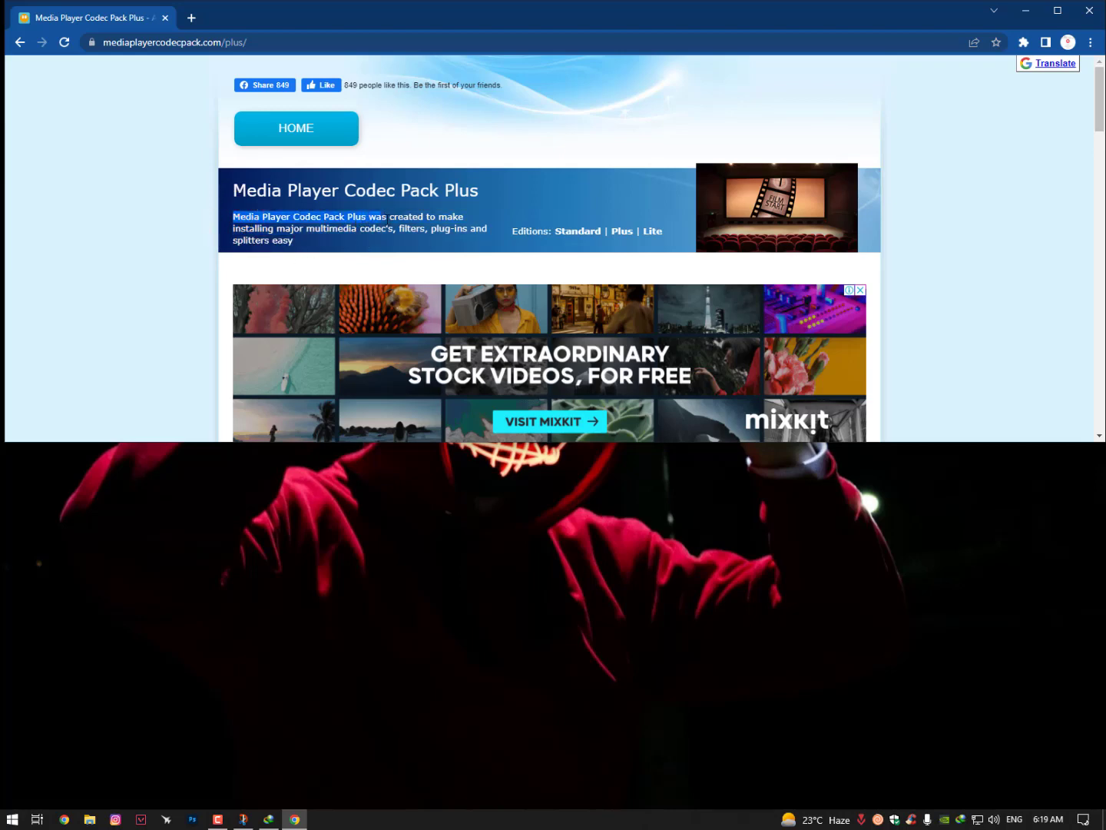
{"action": "left_click_drag", "start_coordinate": [444, 217], "coordinate": [358, 234]}
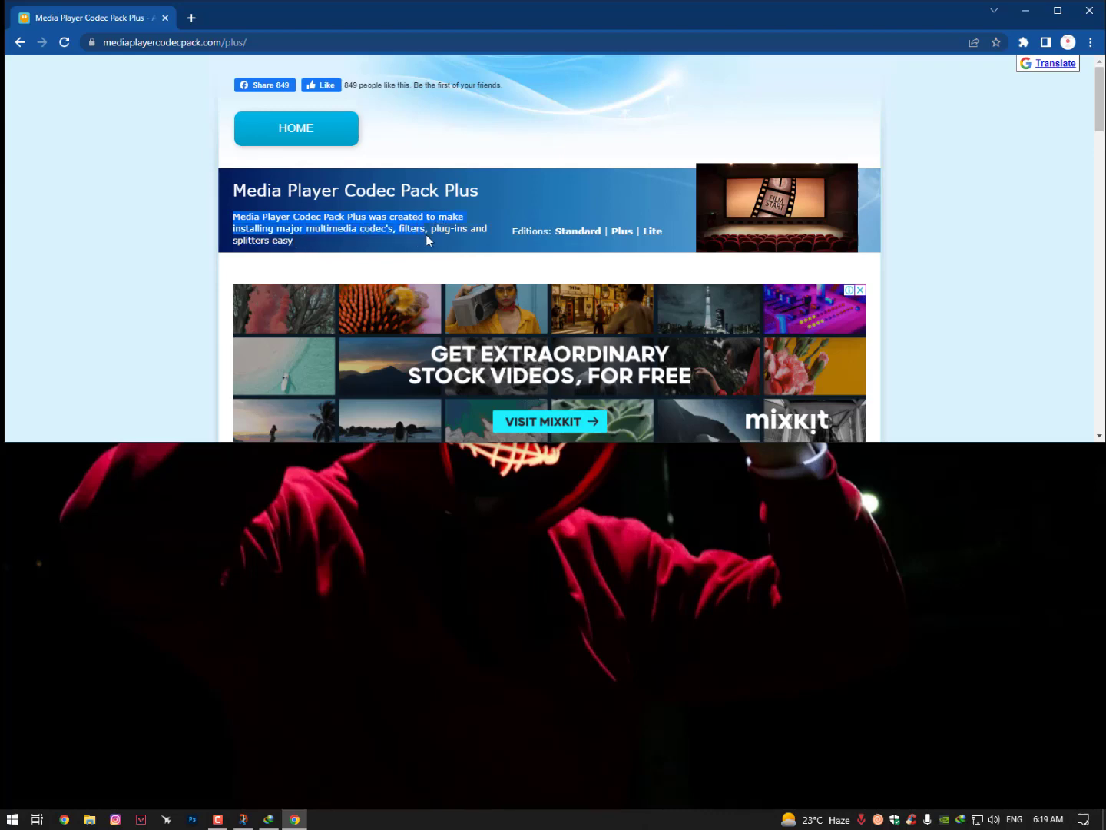
{"action": "left_click_drag", "start_coordinate": [426, 235], "coordinate": [460, 239]}
Select 'Editions:' in the banner and open the Plus edition page.
{"action": "left_click", "coordinate": [475, 252]}
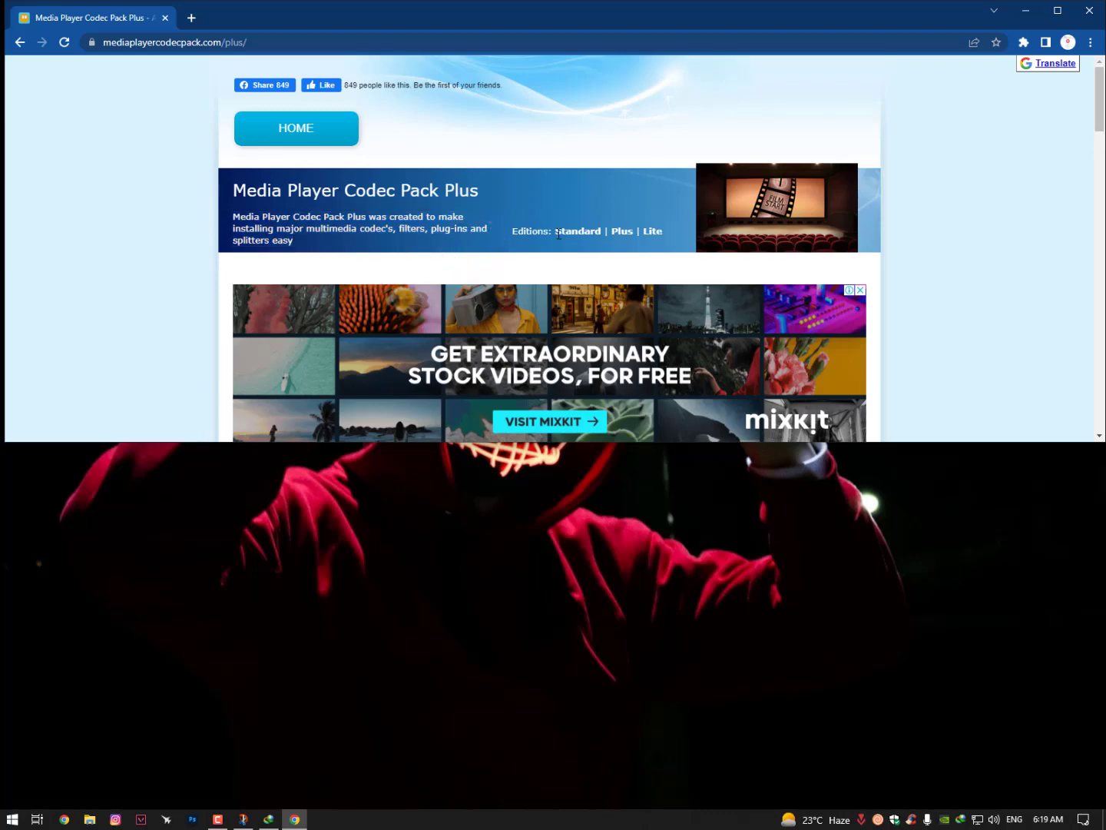
{"action": "left_click_drag", "start_coordinate": [504, 231], "coordinate": [553, 235]}
{"action": "left_click", "coordinate": [624, 234]}
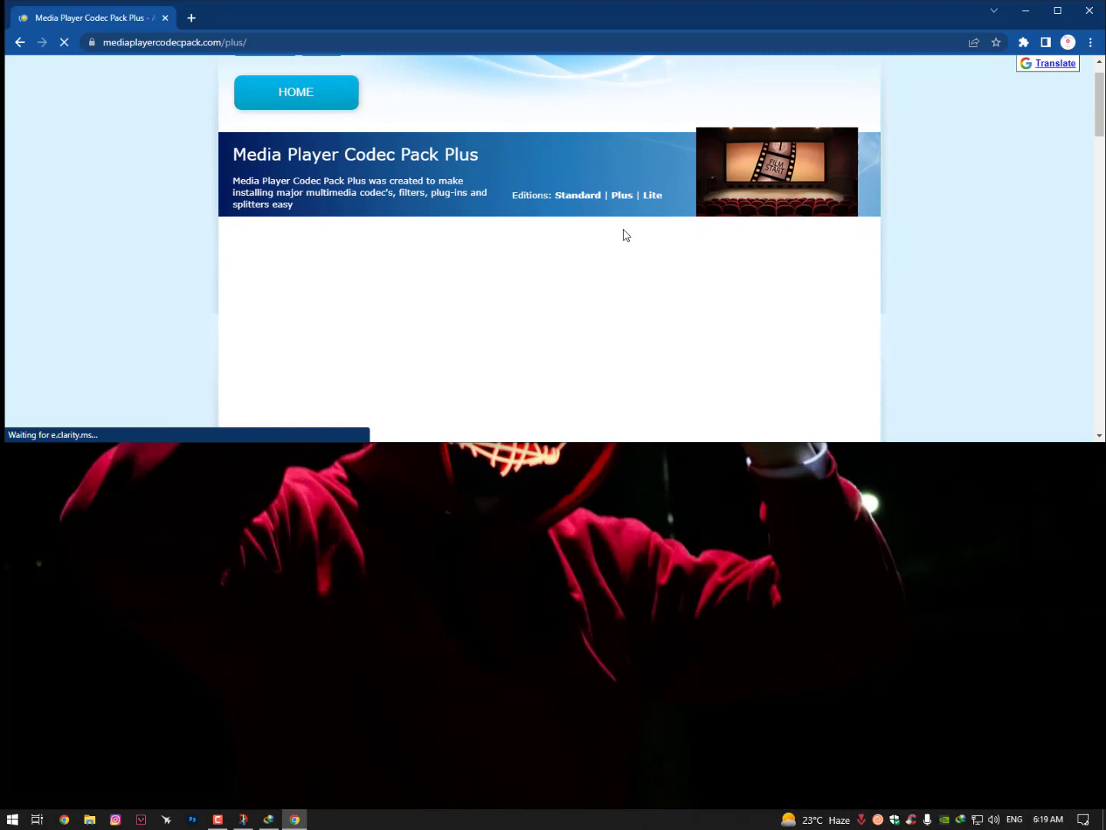
Highlight the 121mb file size and $0 (Free) price, then close Chrome.
{"action": "scroll", "coordinate": [623, 234], "scroll_direction": "down", "scroll_amount": 5}
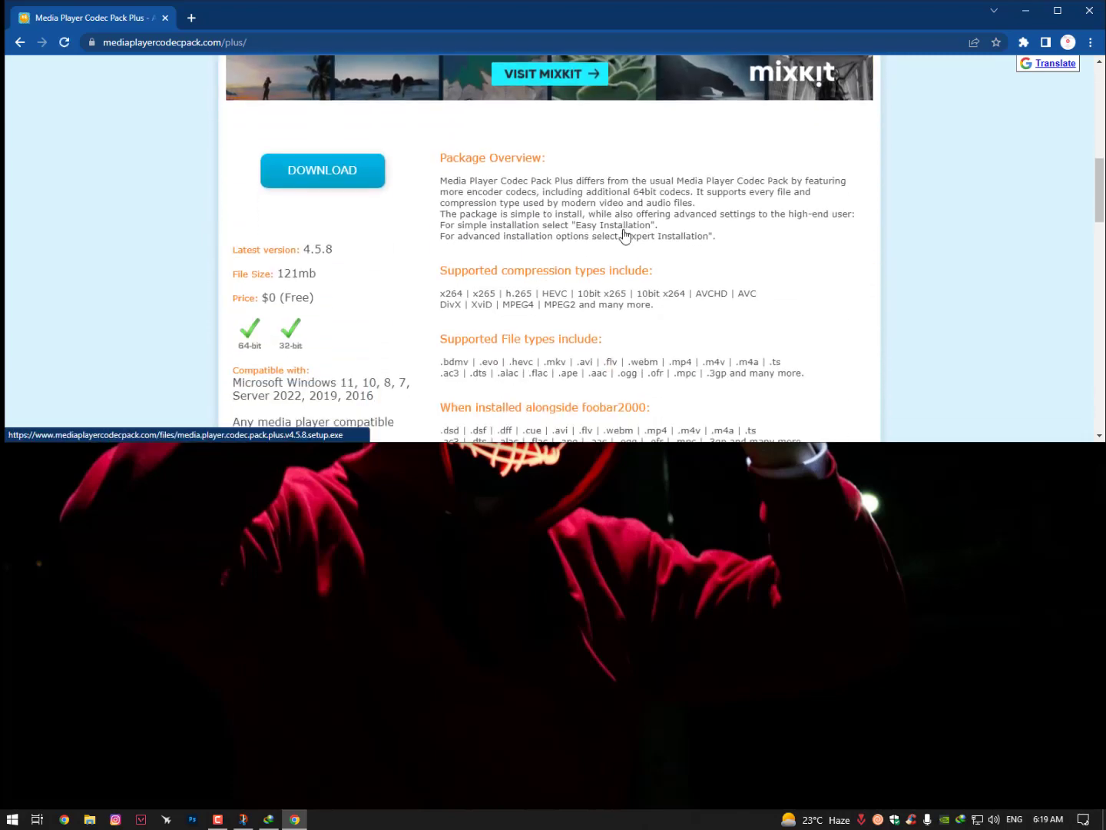
{"action": "left_click_drag", "start_coordinate": [239, 274], "coordinate": [322, 276]}
{"action": "left_click_drag", "start_coordinate": [255, 298], "coordinate": [323, 302]}
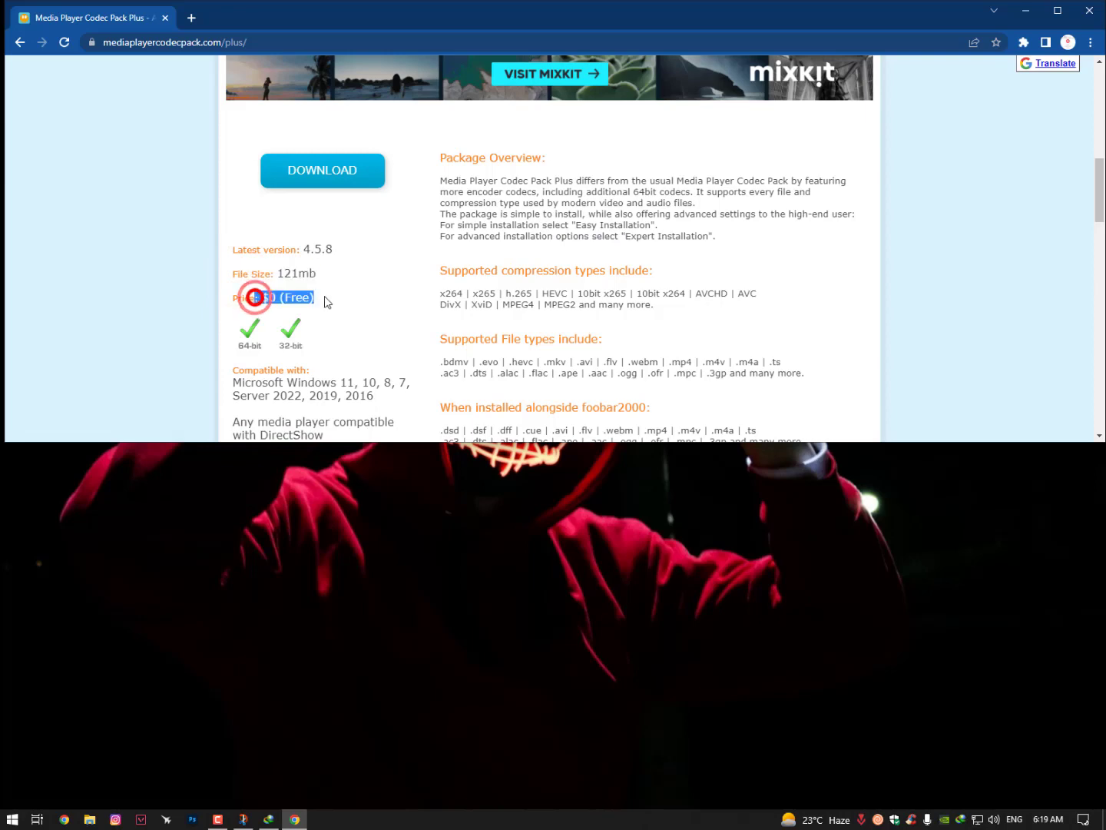
{"action": "left_click_drag", "start_coordinate": [463, 12], "coordinate": [438, 126]}
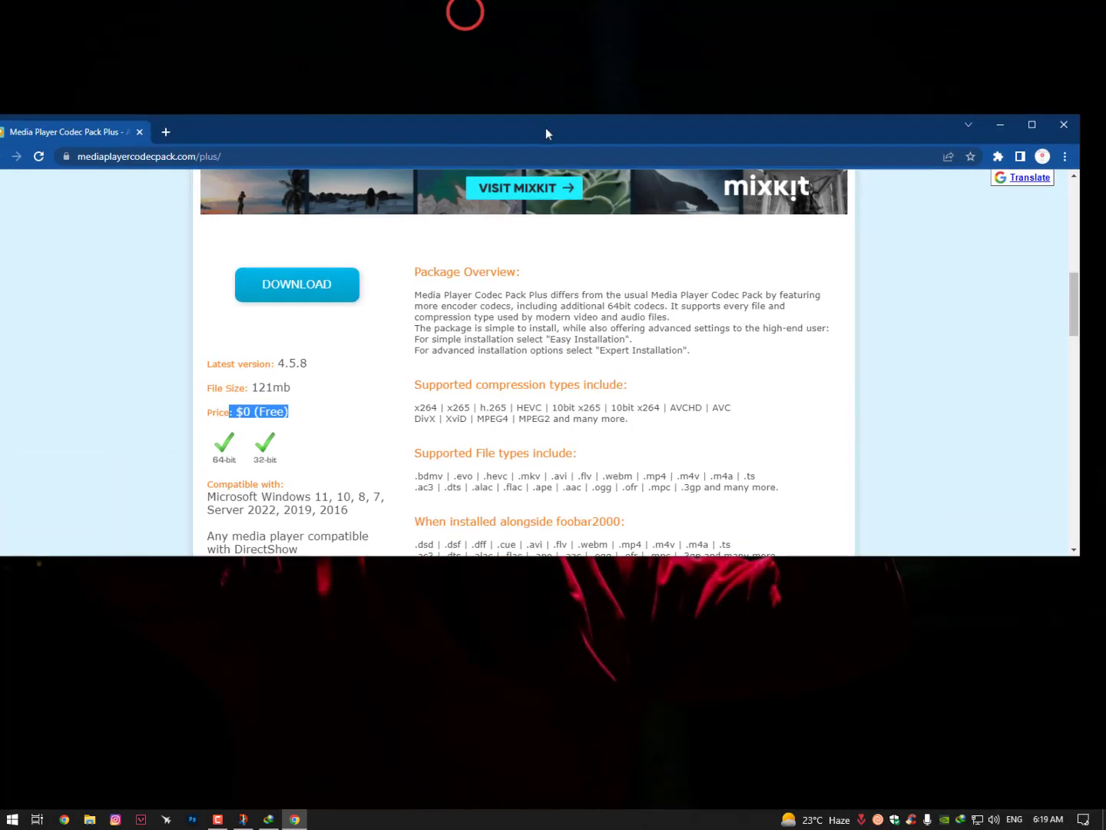
{"action": "left_click", "coordinate": [1061, 126]}
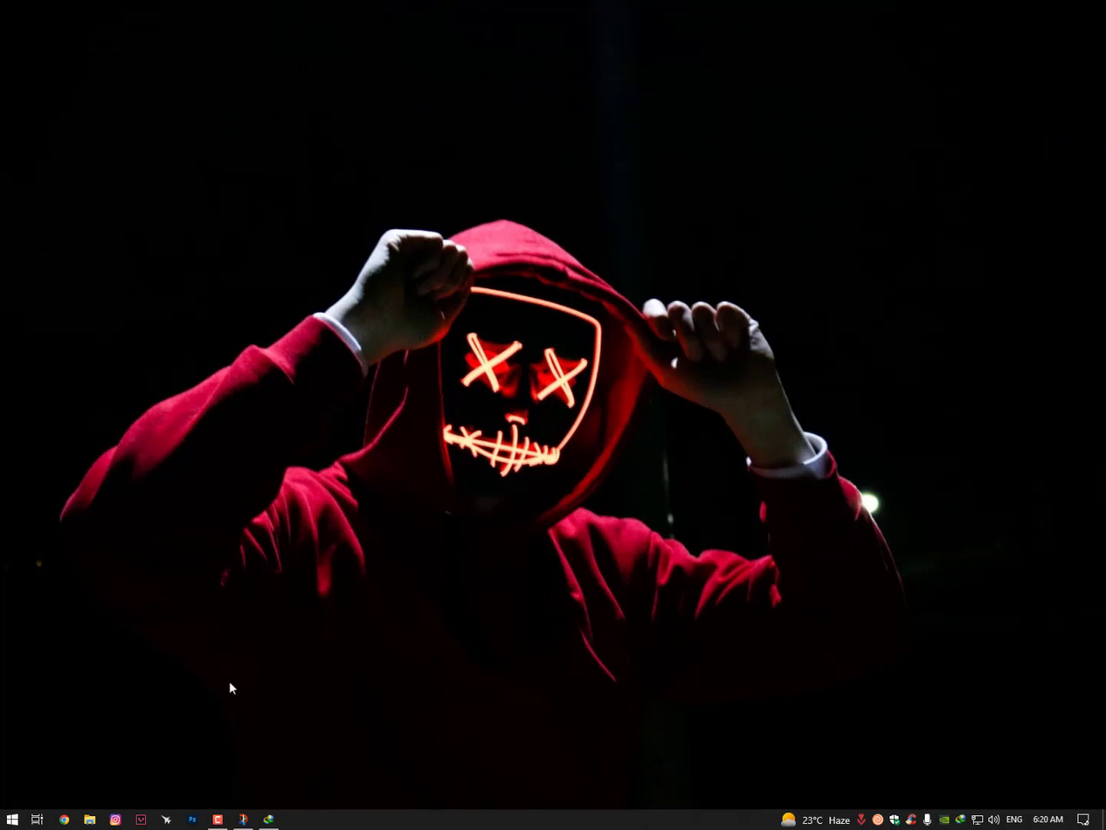
Run the downloaded Media Player Codec Pack Plus setup from the download manager, closing the This PC windows.
{"action": "left_click", "coordinate": [83, 821]}
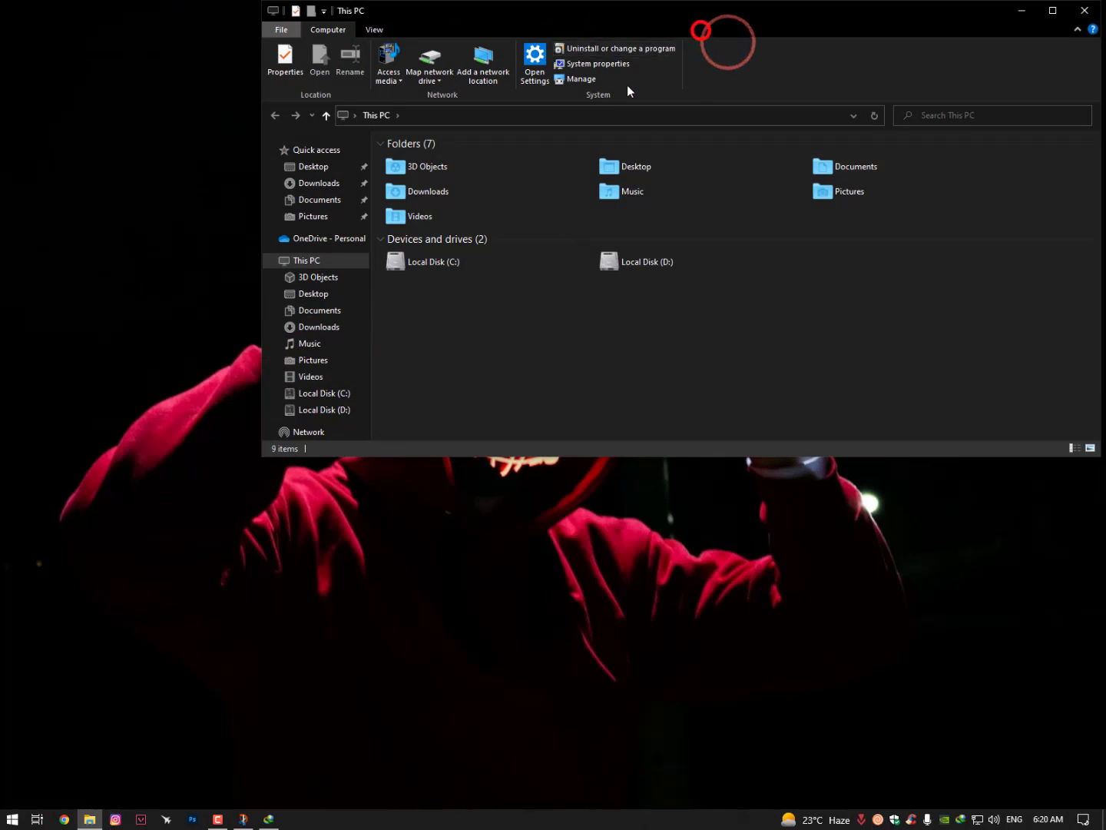
{"action": "left_click_drag", "start_coordinate": [682, 20], "coordinate": [560, 107]}
{"action": "left_click", "coordinate": [965, 95]}
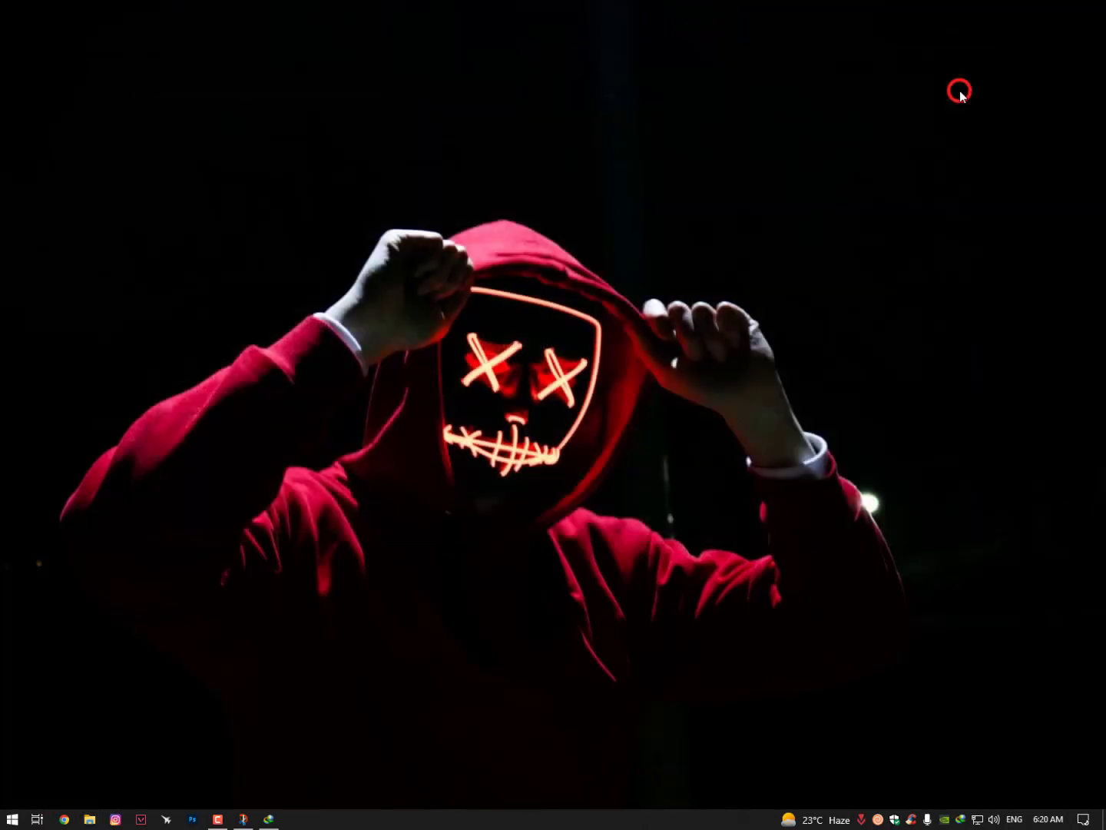
{"action": "left_click", "coordinate": [268, 820]}
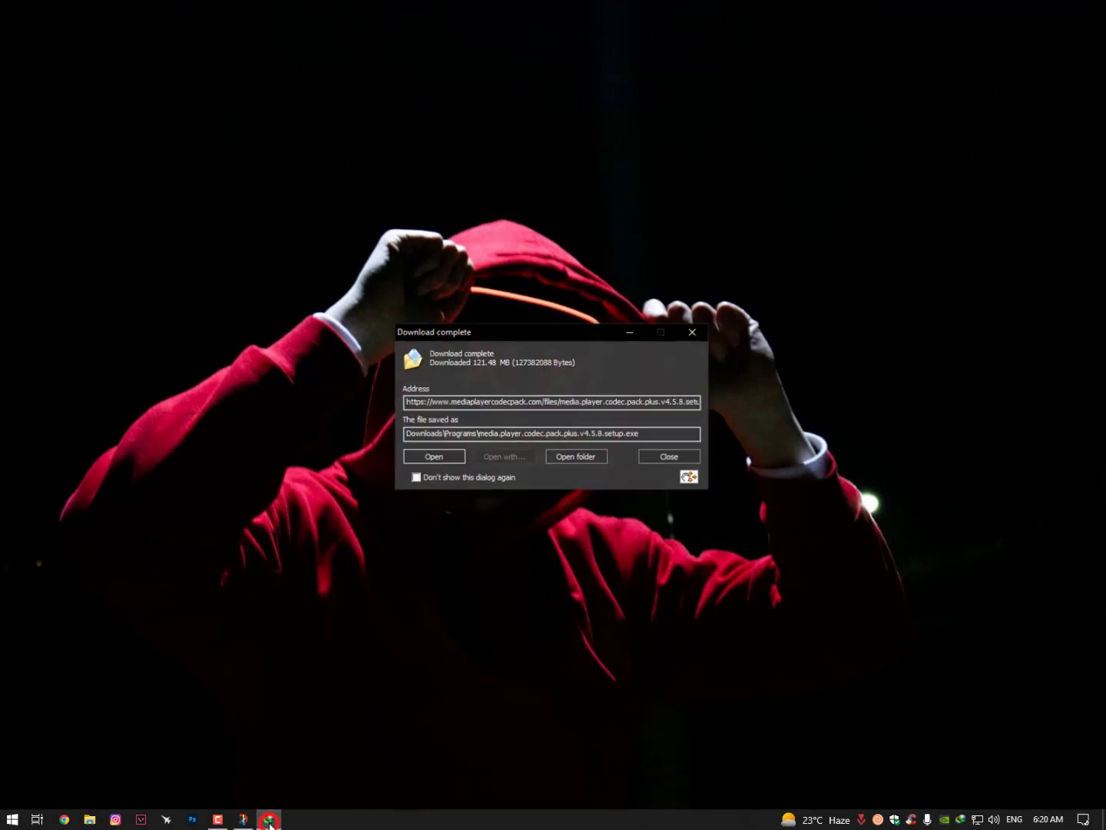
{"action": "left_click", "coordinate": [427, 458]}
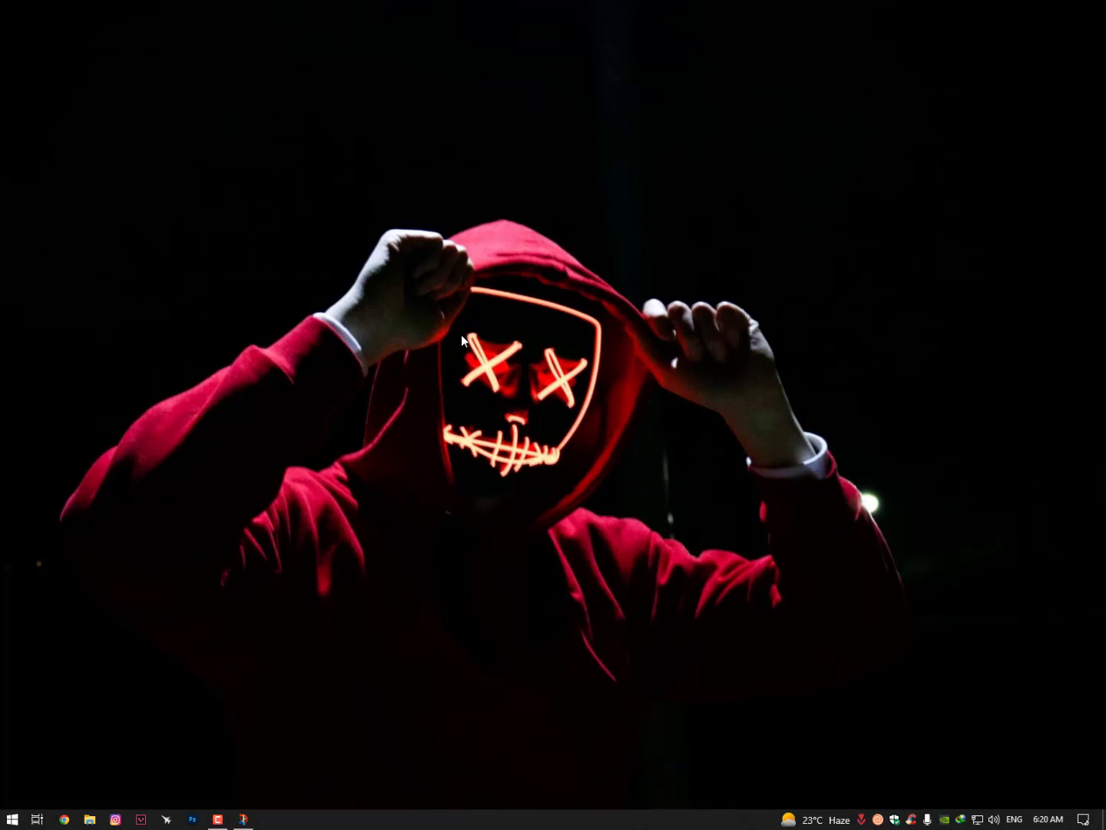
{"action": "left_click", "coordinate": [89, 820]}
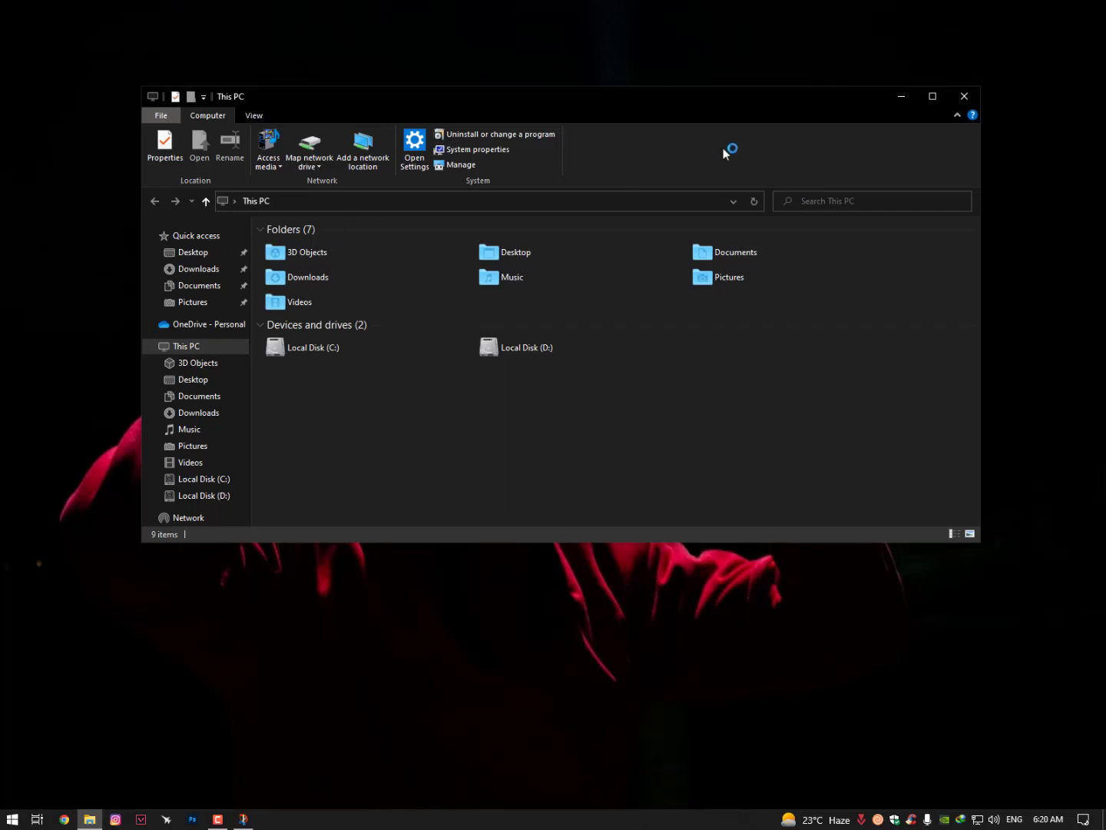
{"action": "left_click", "coordinate": [965, 96]}
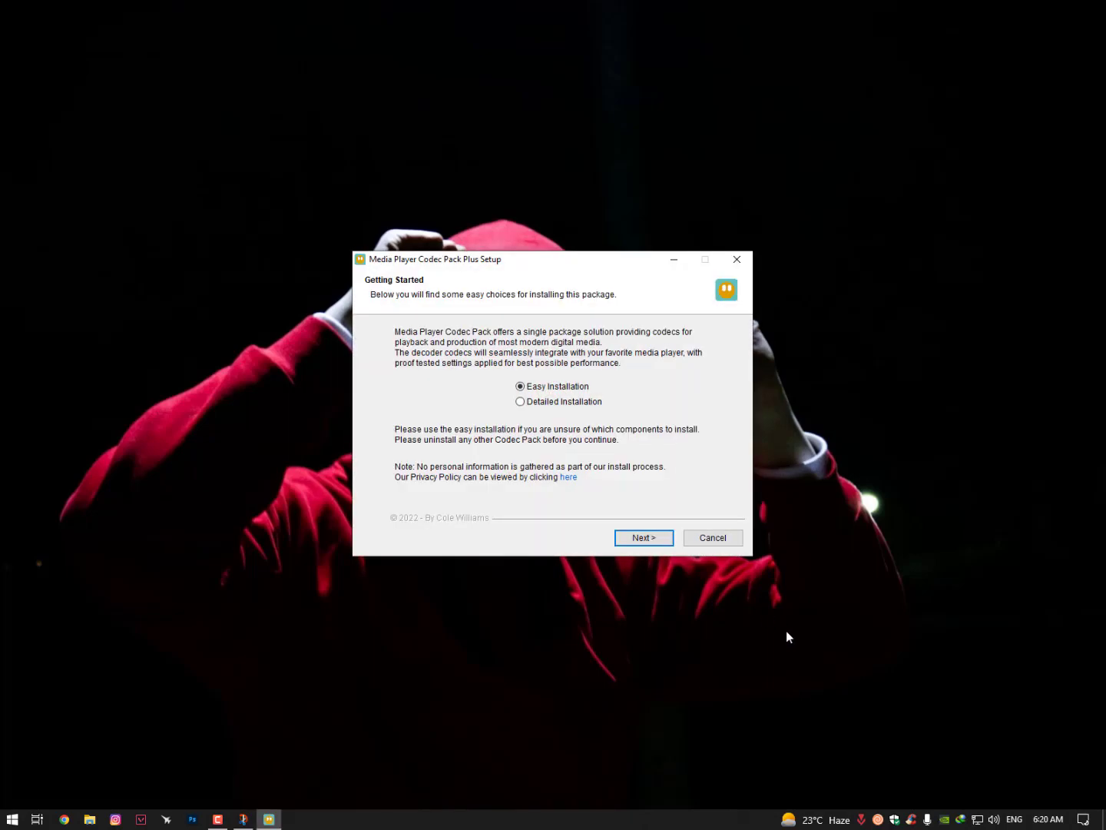
Choose Detailed Installation and accept the licence agreement.
{"action": "left_click_drag", "start_coordinate": [527, 267], "coordinate": [501, 140]}
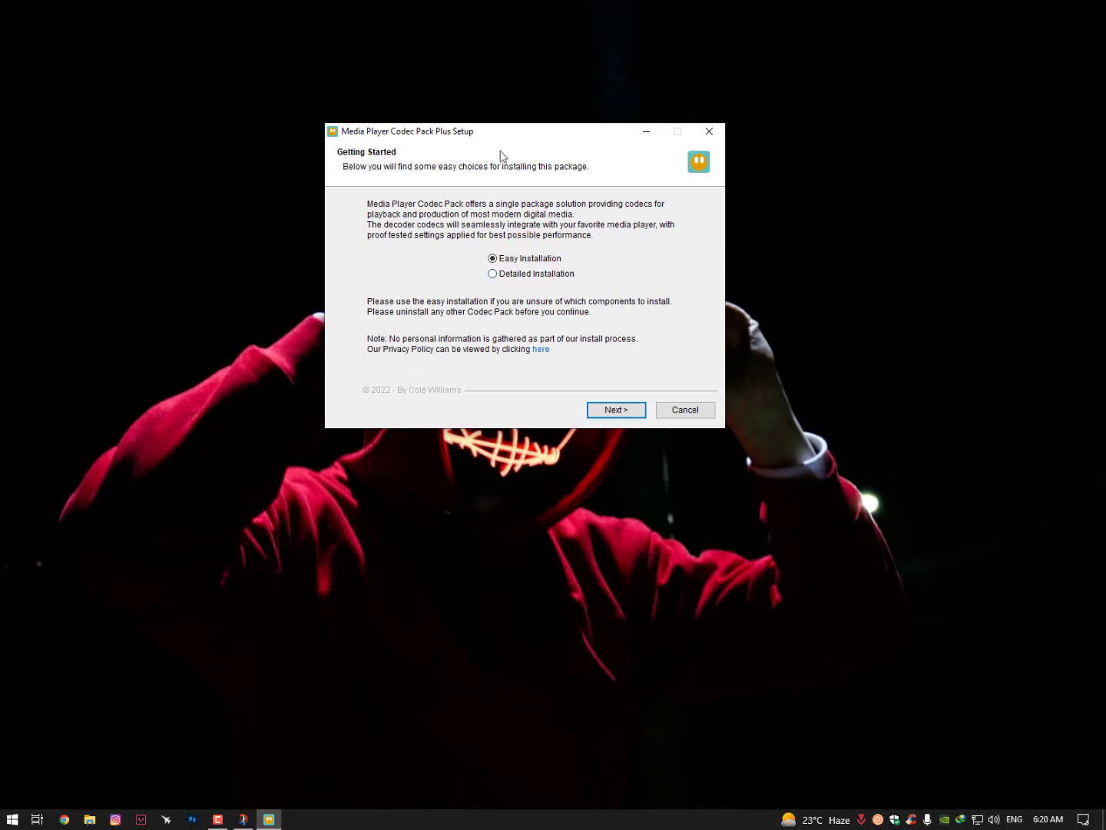
{"action": "left_click", "coordinate": [509, 278]}
{"action": "left_click", "coordinate": [616, 412]}
{"action": "left_click", "coordinate": [617, 410]}
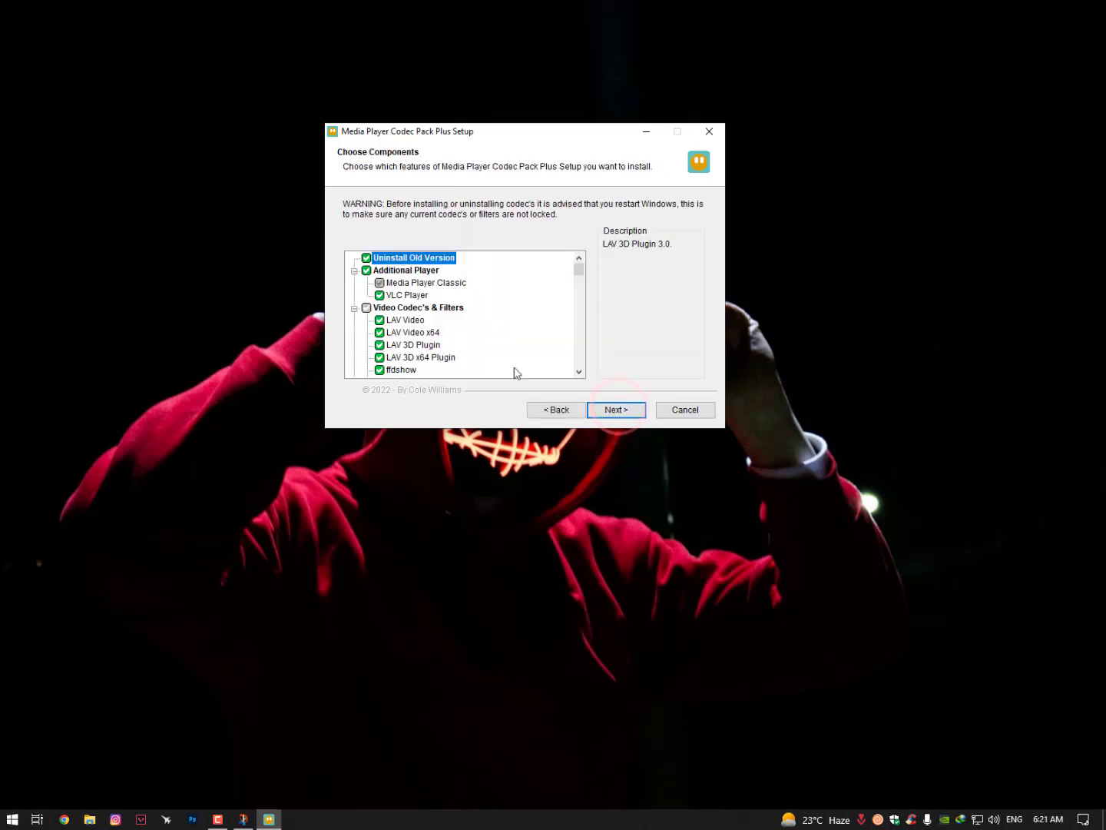
Tick Media Player Classic under Application Tuning in the component list.
{"action": "scroll", "coordinate": [517, 373], "scroll_direction": "down", "scroll_amount": 5}
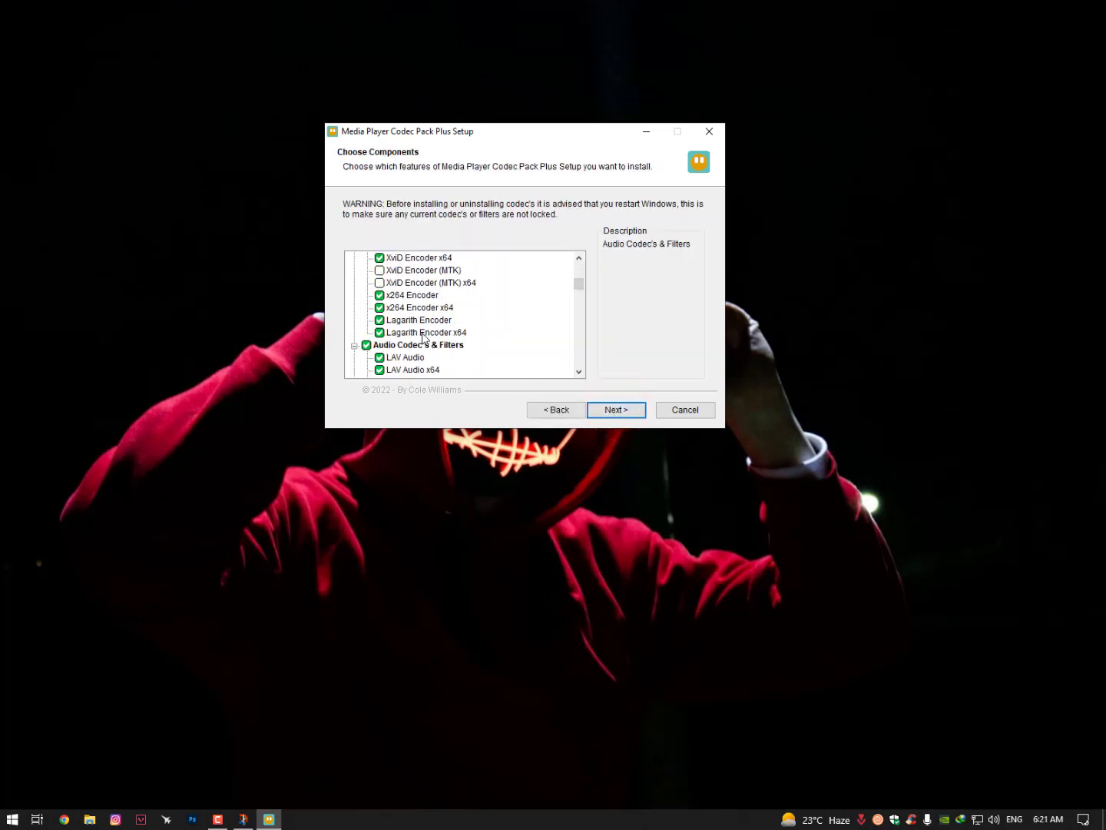
{"action": "scroll", "coordinate": [423, 338], "scroll_direction": "down", "scroll_amount": 5}
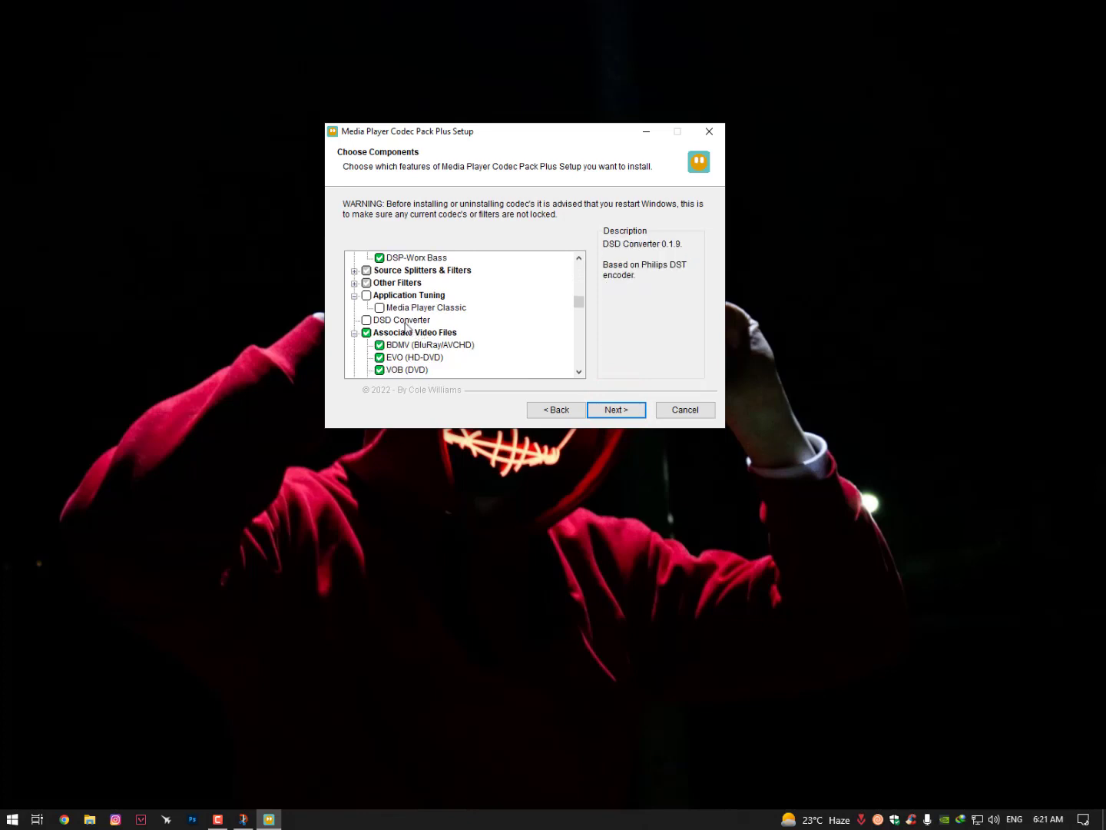
{"action": "left_click", "coordinate": [379, 307]}
{"action": "scroll", "coordinate": [459, 356], "scroll_direction": "down", "scroll_amount": 1}
{"action": "scroll", "coordinate": [460, 355], "scroll_direction": "down", "scroll_amount": 12}
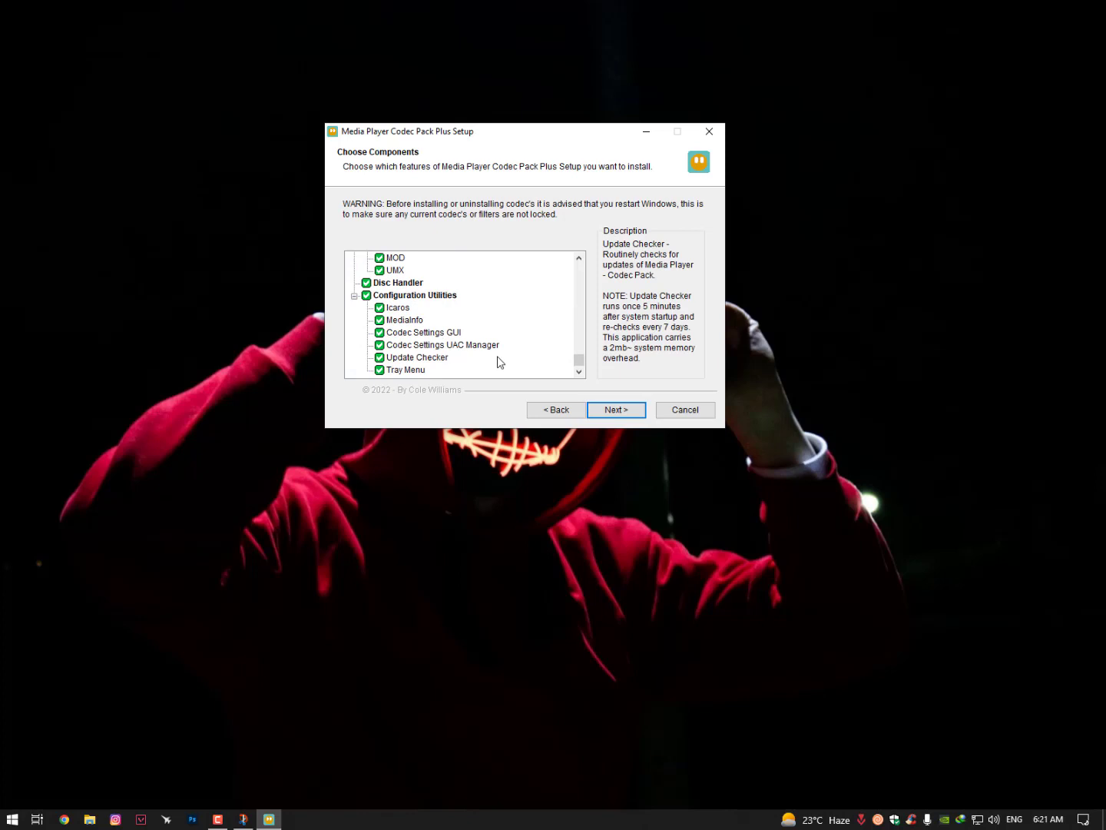
Decline the RAV Endpoint Protection and McAfee WebAdvisor offers and show the installation details.
{"action": "left_click", "coordinate": [616, 410]}
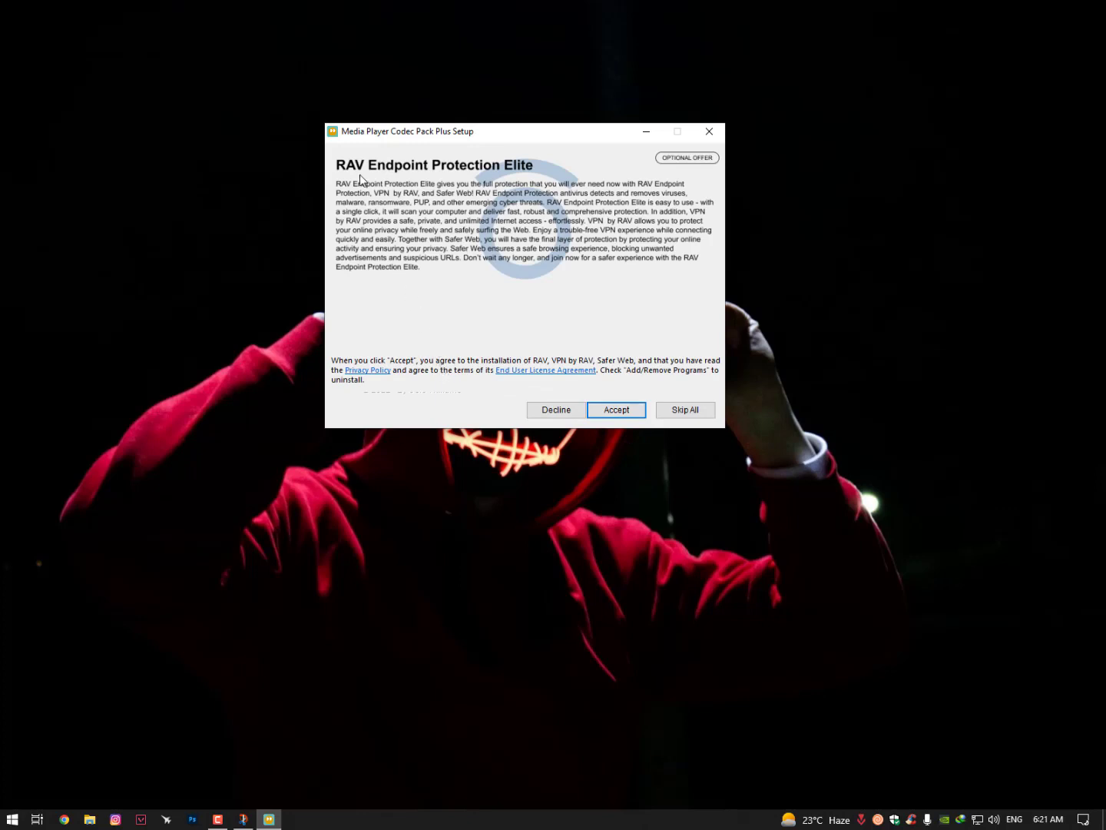
{"action": "left_click", "coordinate": [544, 412]}
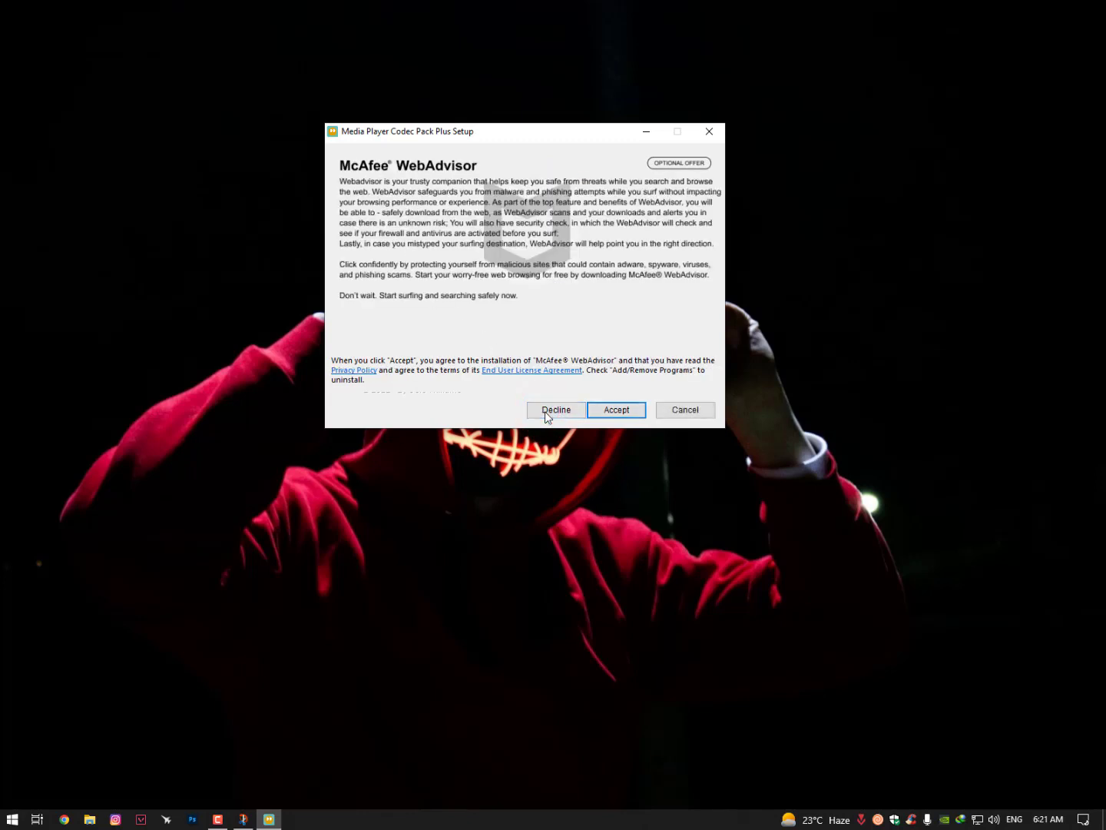
{"action": "left_click", "coordinate": [545, 411]}
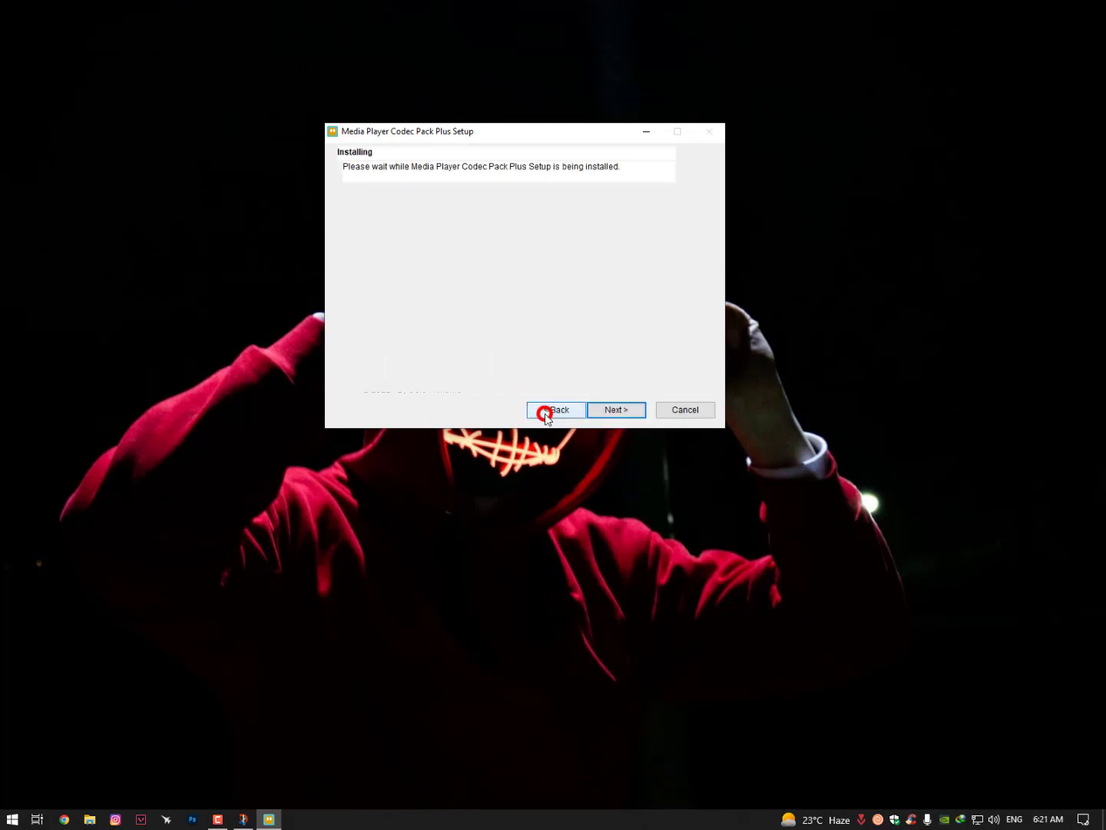
{"action": "left_click", "coordinate": [367, 241]}
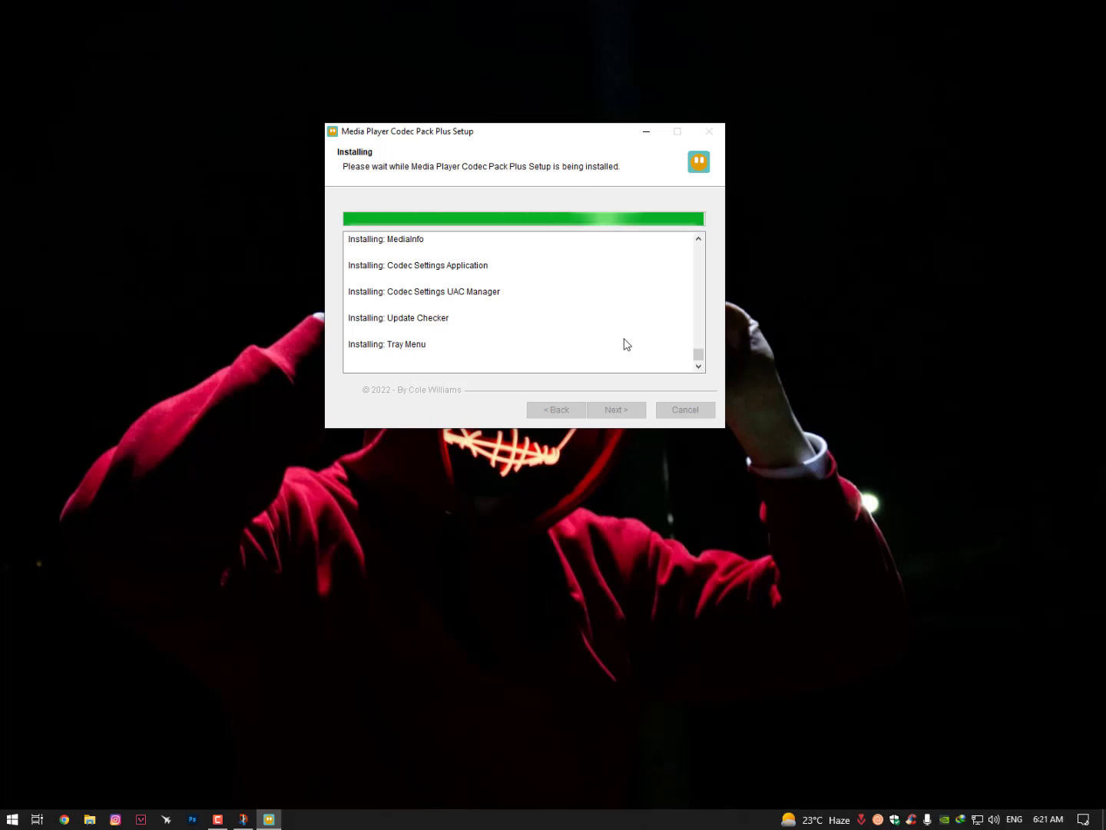
Keep video acceleration on Use CPU (Default), leave h.264 / x264 unchecked, and advance past the settings pages.
{"action": "key", "text": "Return"}
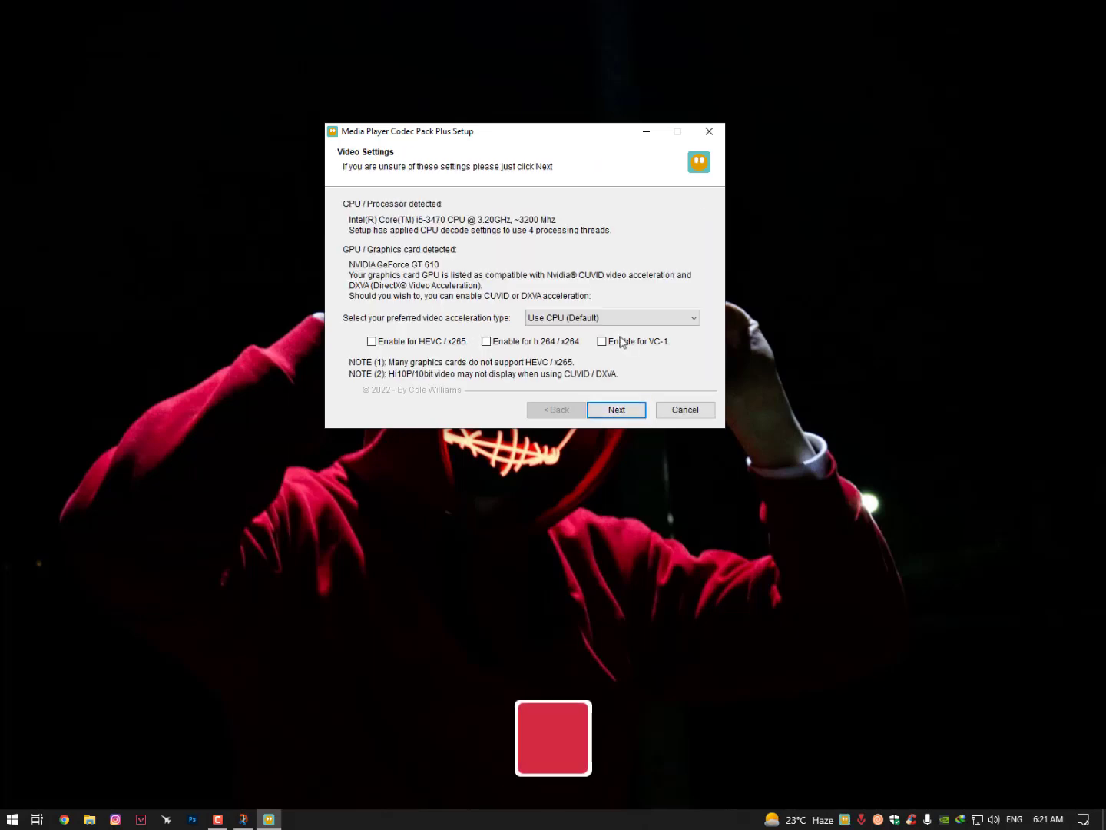
{"action": "left_click", "coordinate": [597, 318]}
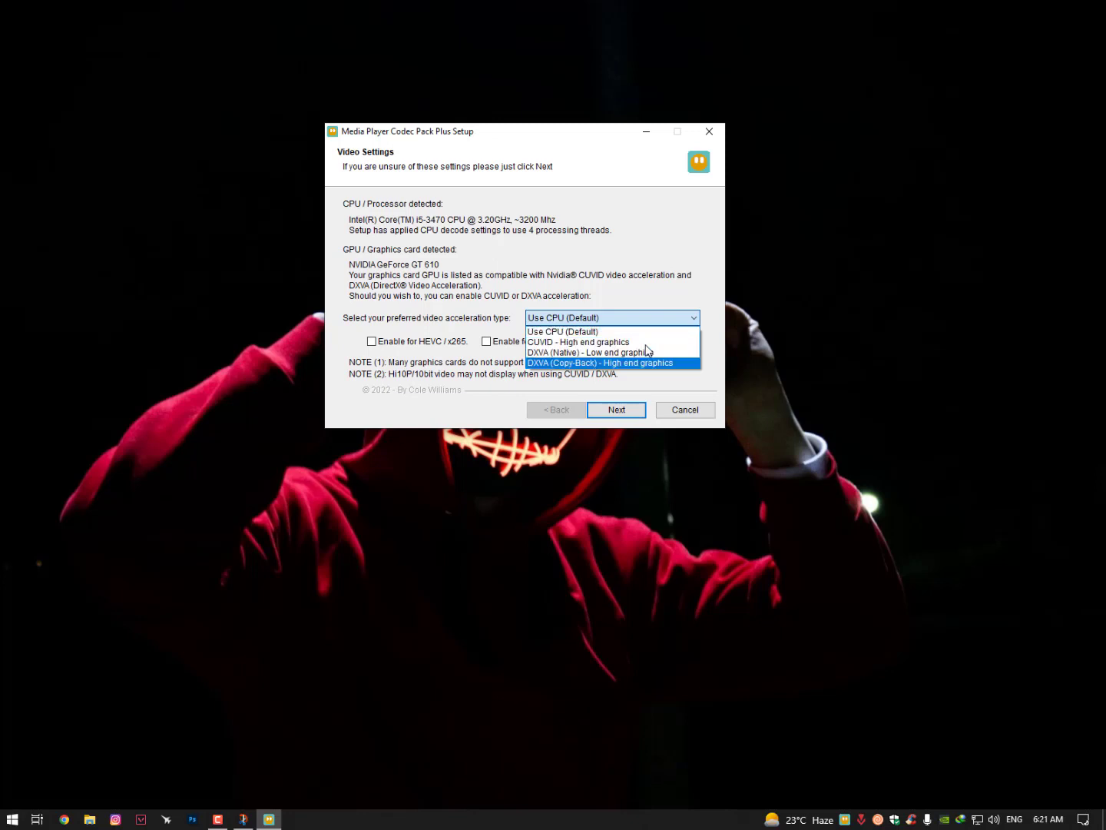
{"action": "left_click", "coordinate": [588, 333]}
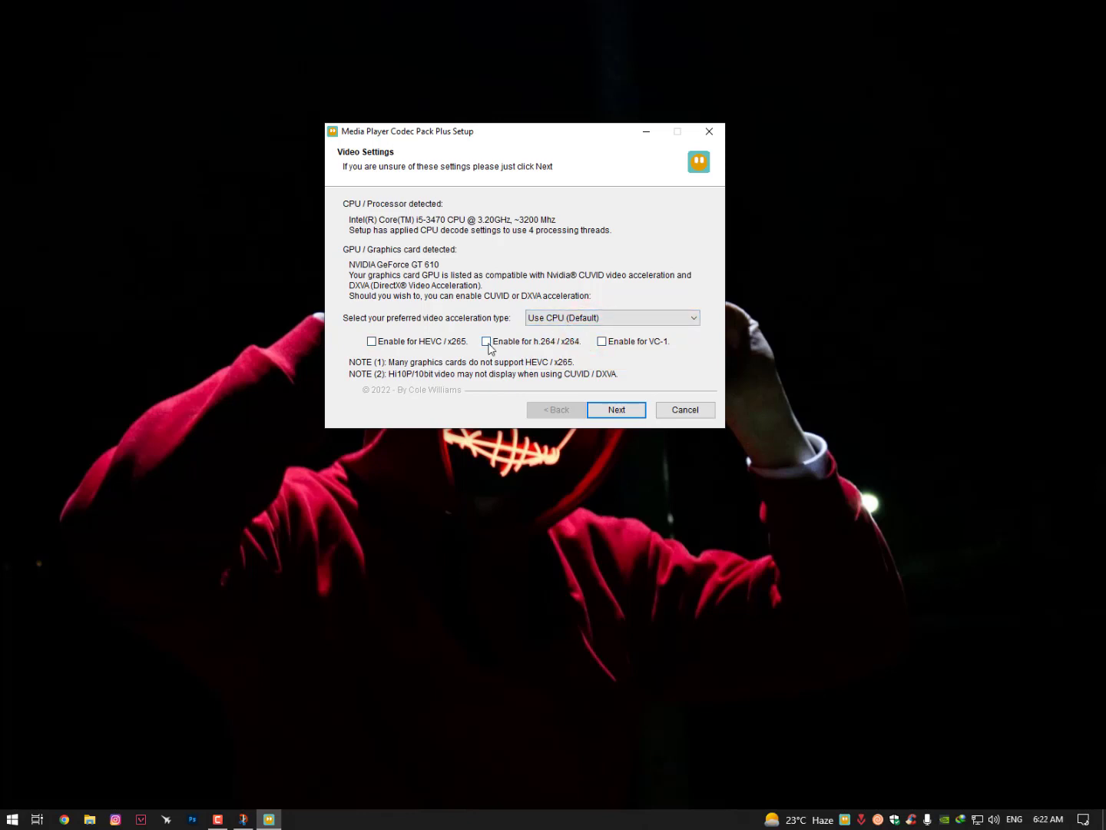
{"action": "left_click", "coordinate": [487, 342]}
{"action": "left_click", "coordinate": [487, 342]}
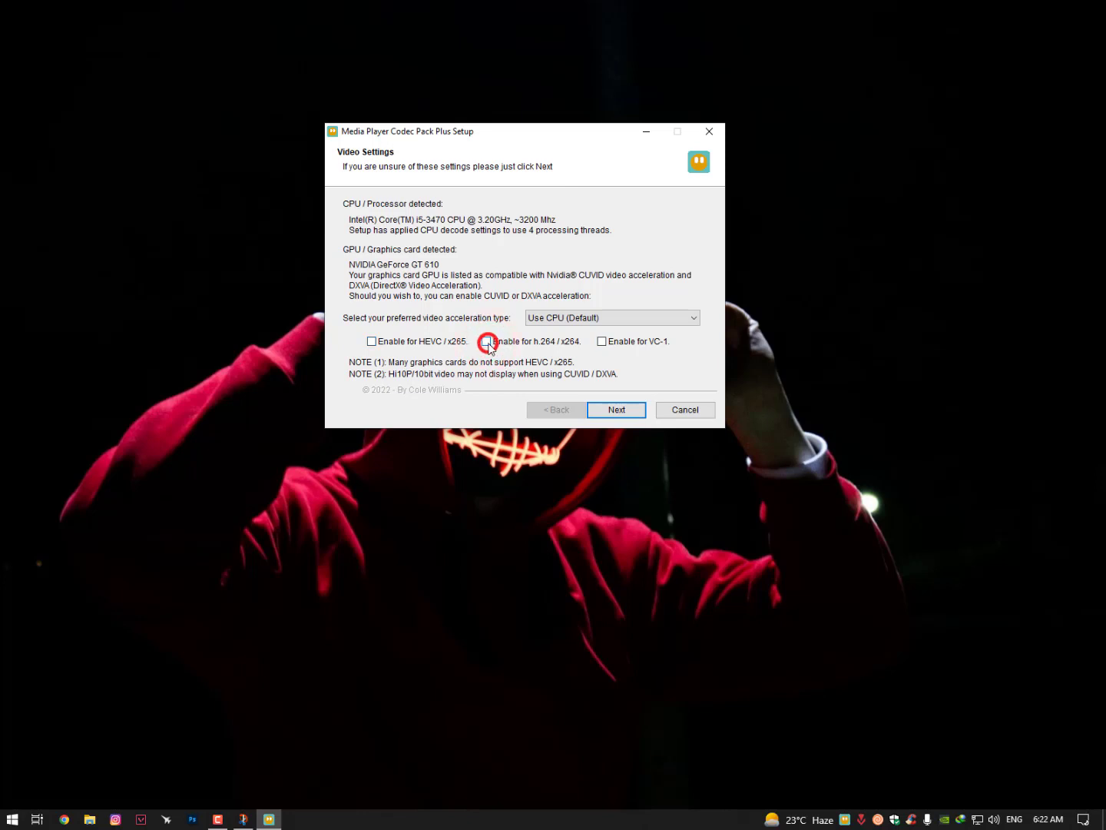
{"action": "left_click", "coordinate": [607, 410]}
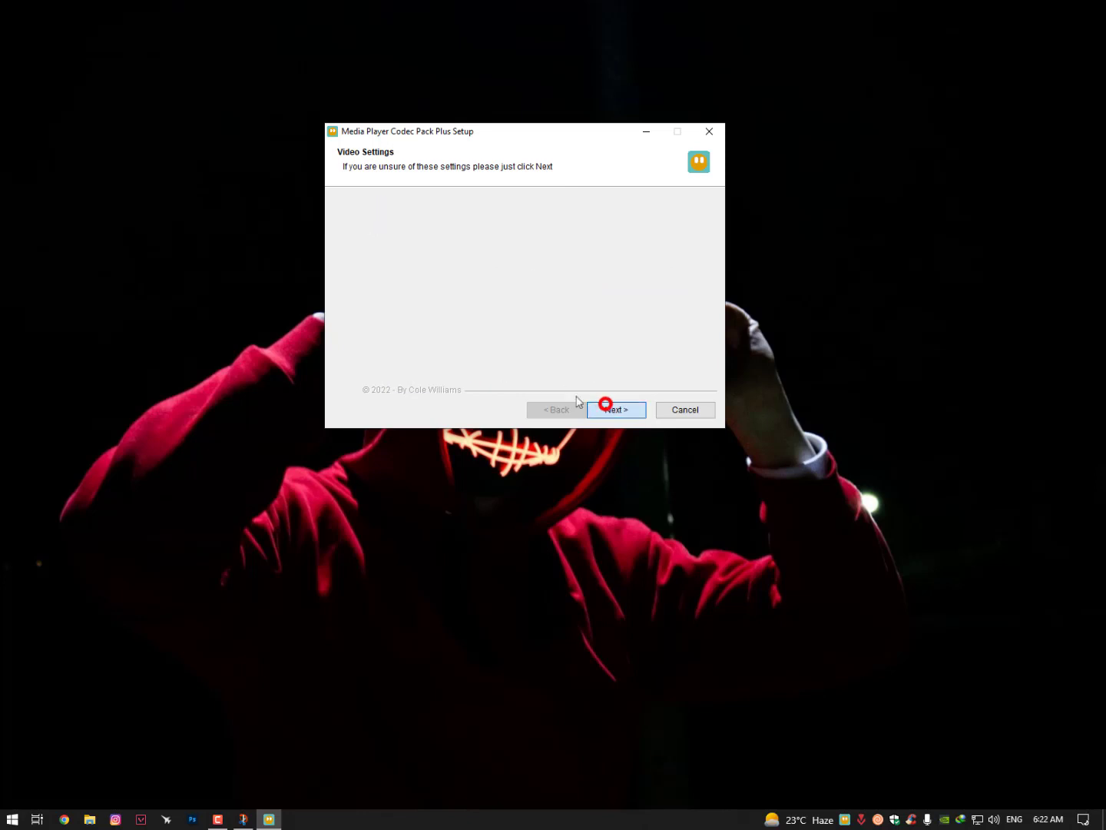
{"action": "left_click", "coordinate": [621, 411]}
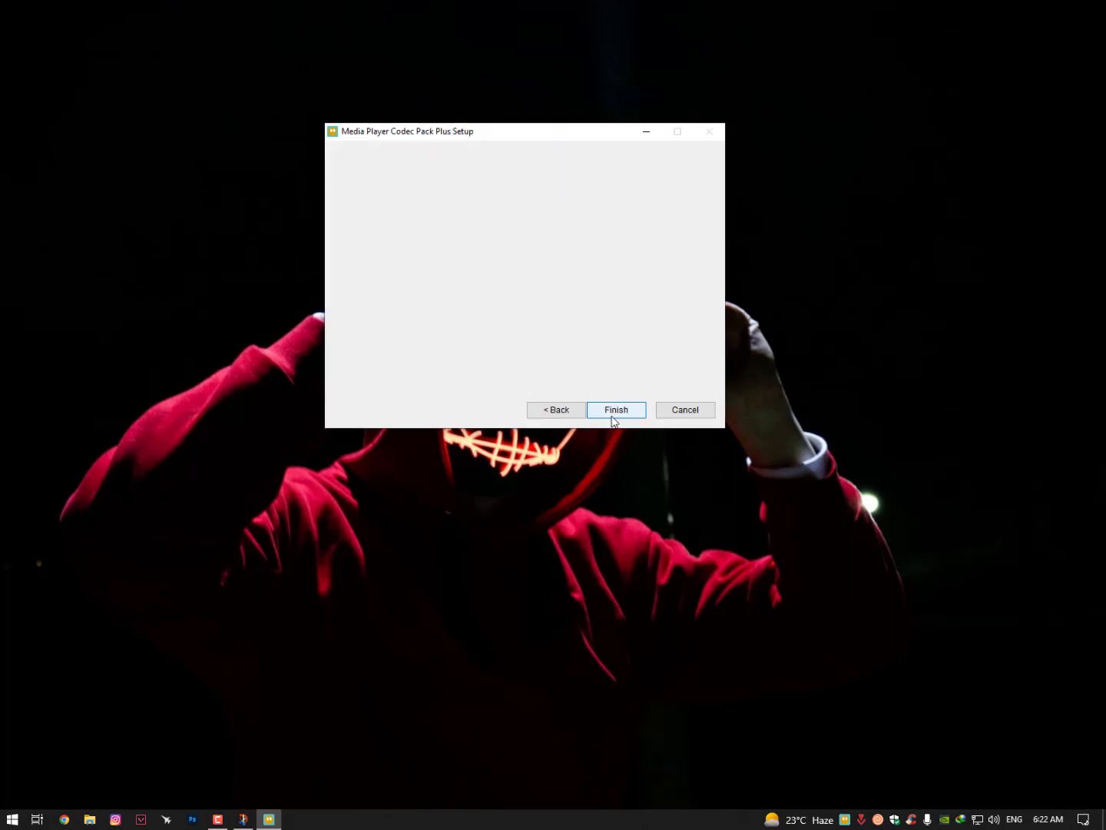
Finish the codec pack setup and decline the file association guide in the completion message.
{"action": "left_click", "coordinate": [613, 415]}
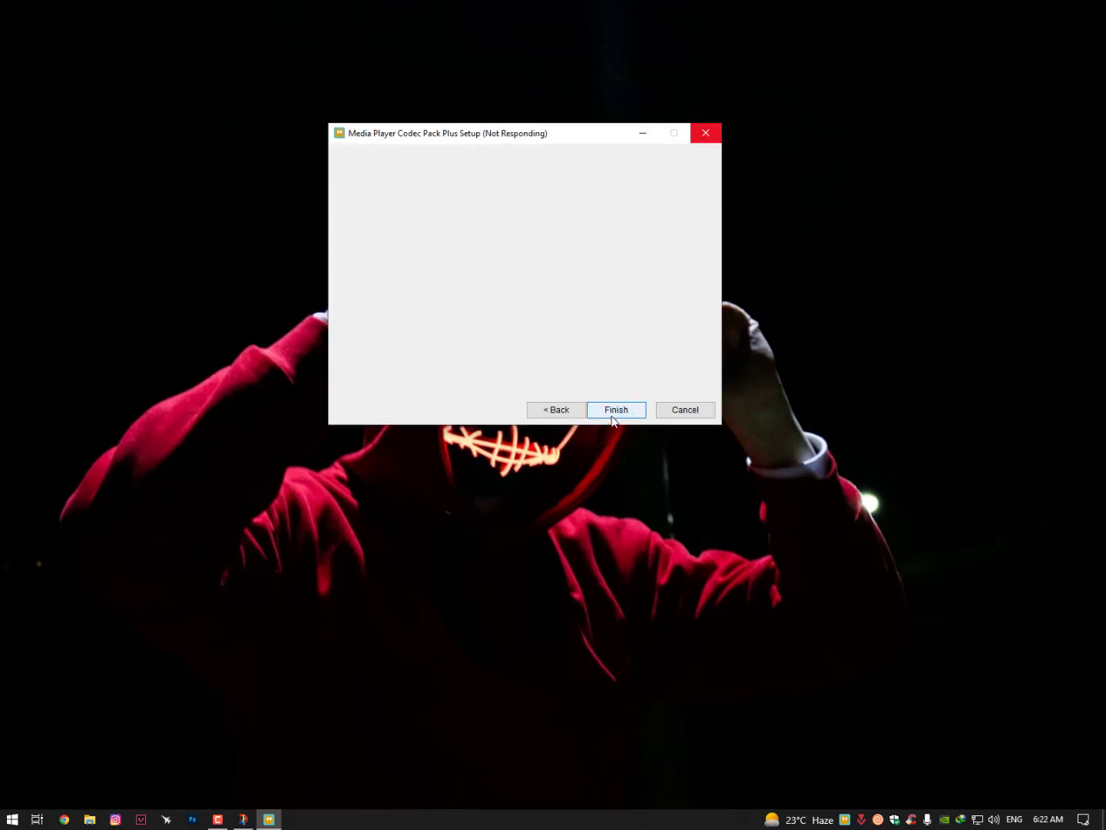
{"action": "left_click", "coordinate": [613, 416]}
{"action": "left_click_drag", "start_coordinate": [556, 368], "coordinate": [514, 259]}
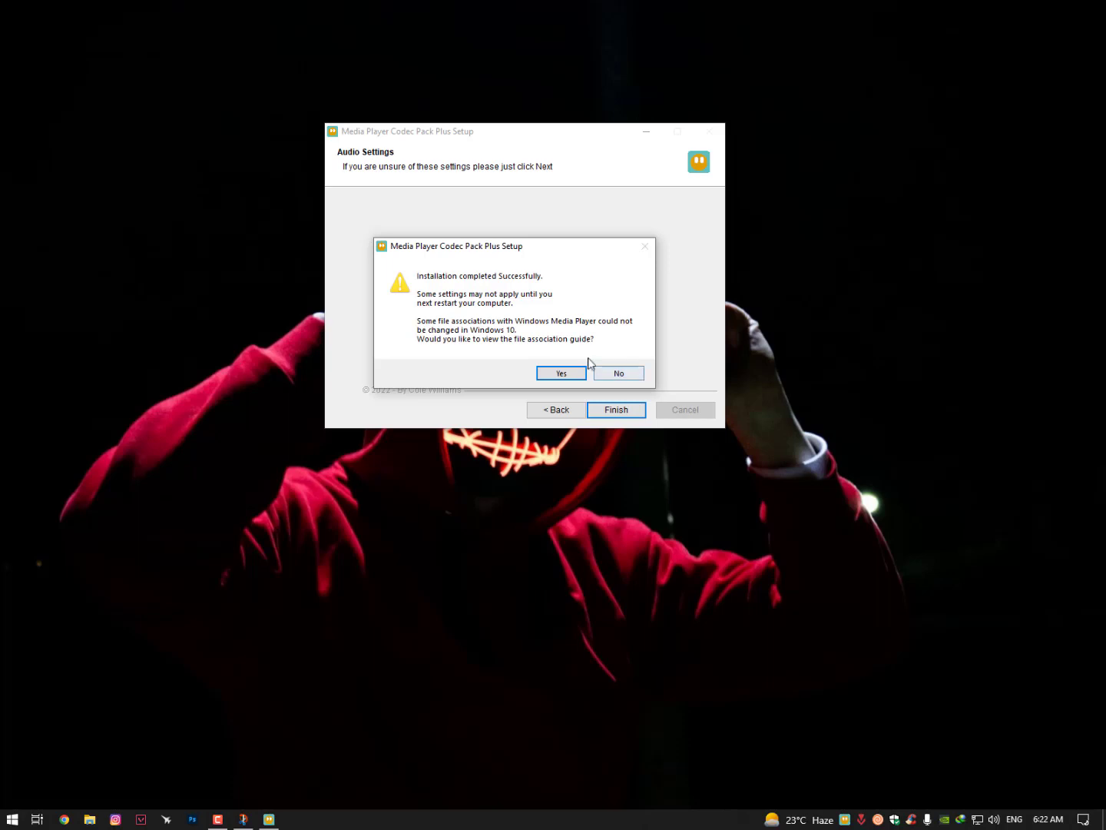
{"action": "left_click", "coordinate": [615, 374]}
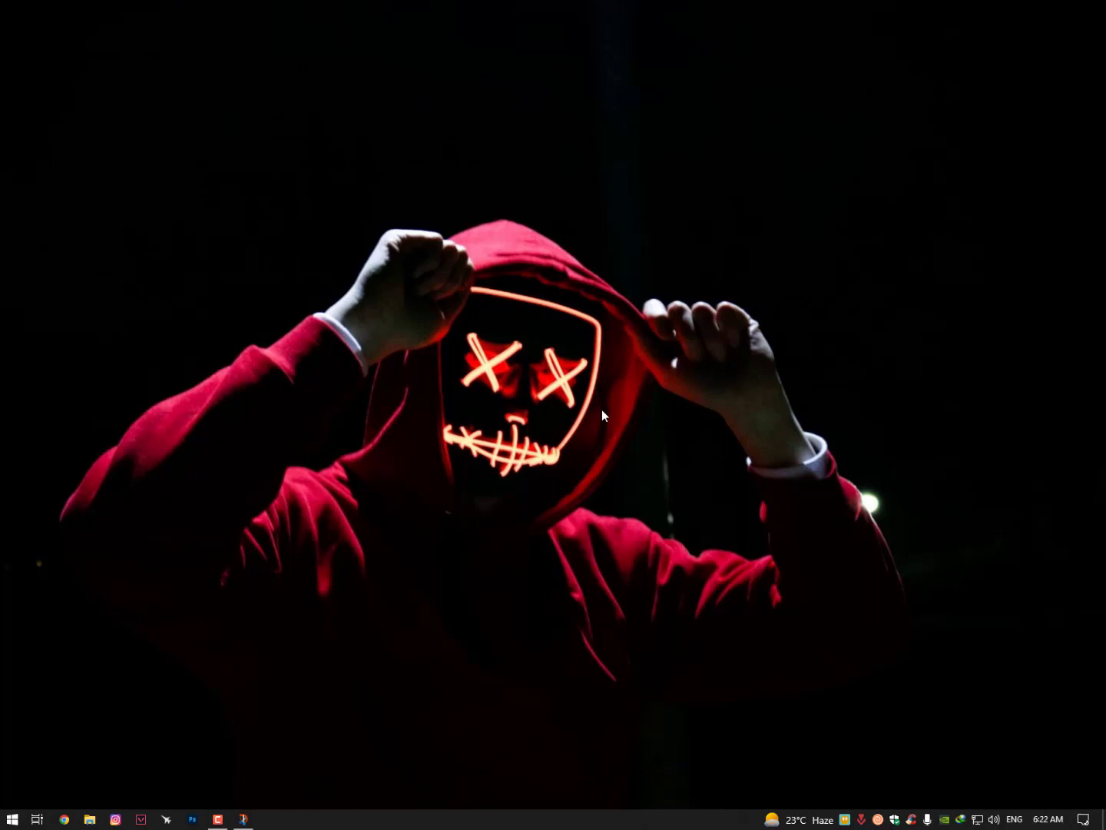
{"action": "left_click", "coordinate": [737, 38]}
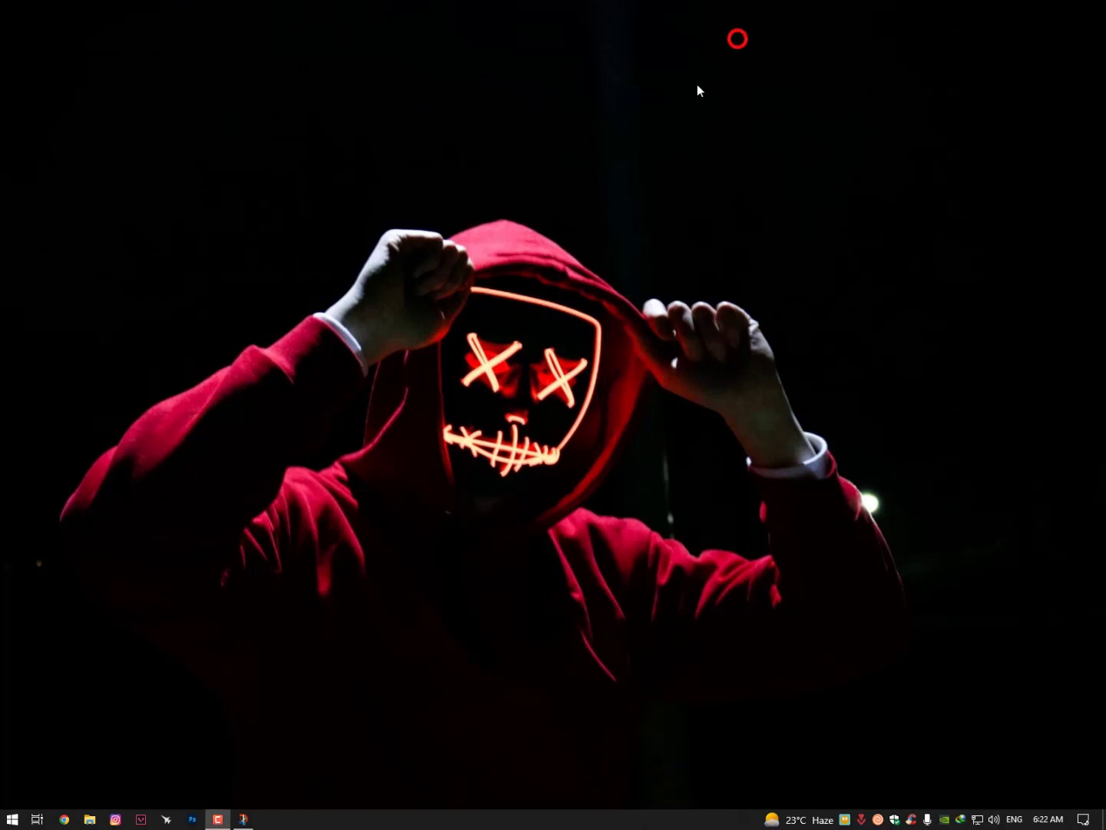